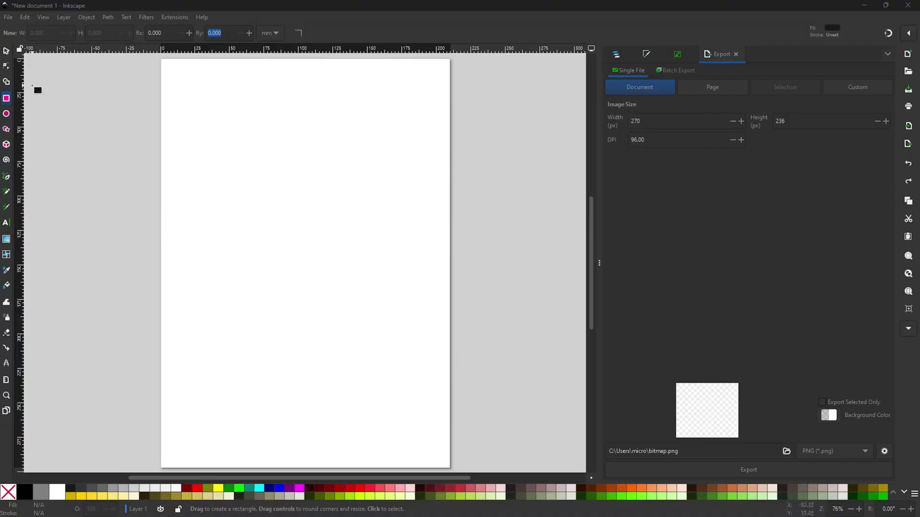
Draw a rectangle about 85 mm wide and 71 mm high on the page and move it nearer the page centre
{"action": "left_click", "coordinate": [6, 101]}
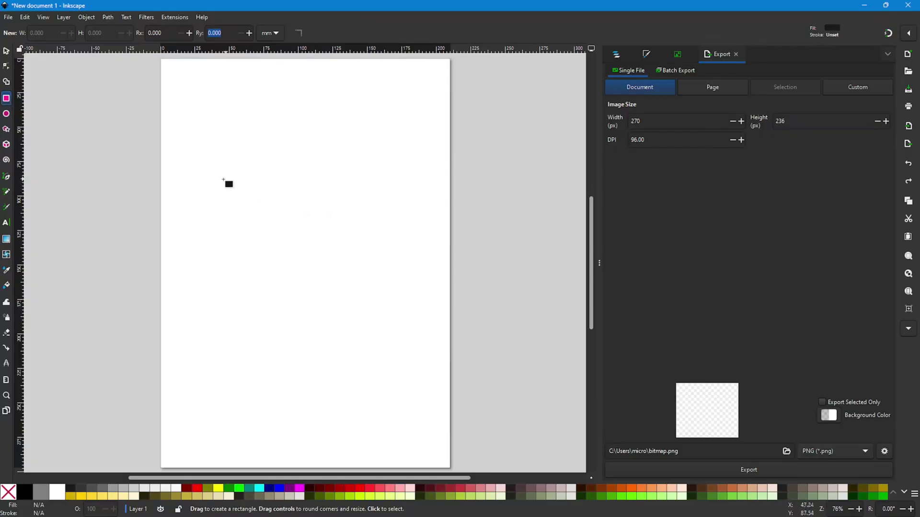
{"action": "left_click_drag", "start_coordinate": [231, 190], "coordinate": [348, 286]}
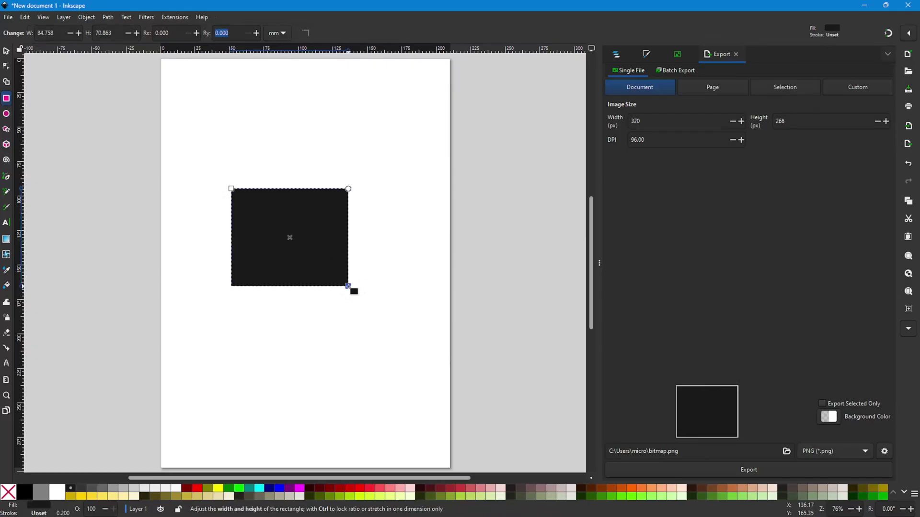
{"action": "left_click", "coordinate": [7, 52]}
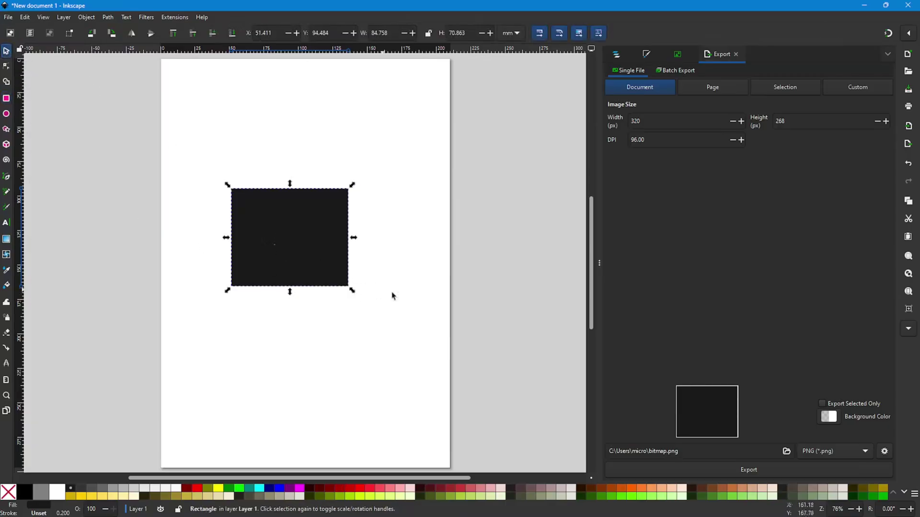
{"action": "left_click_drag", "start_coordinate": [271, 225], "coordinate": [291, 243]}
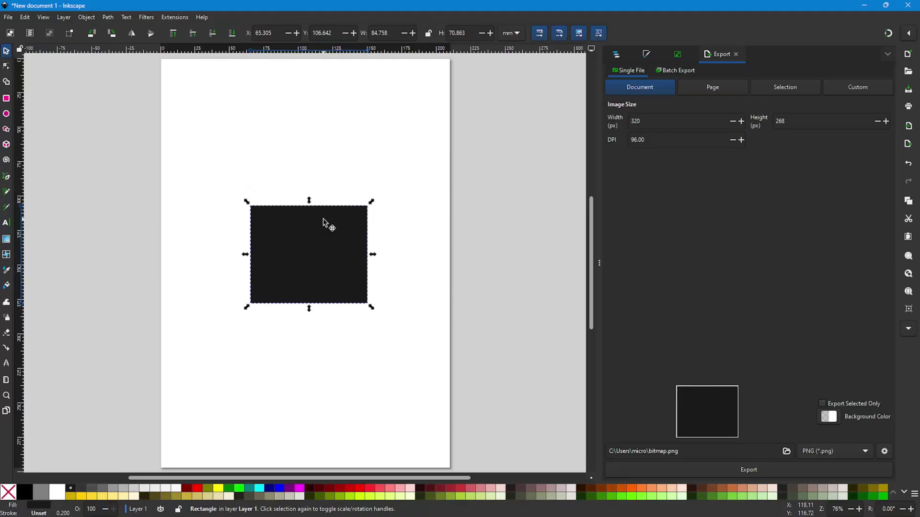
{"action": "left_click", "coordinate": [311, 255]}
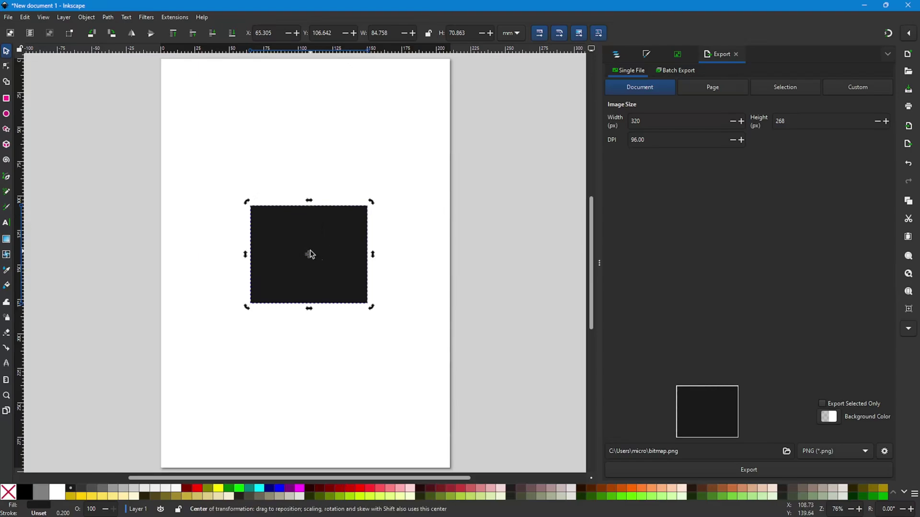
Resize the rectangle to about 86 by 65 mm and round its corners with horizontal and vertical radii of 8 mm
{"action": "left_click", "coordinate": [6, 99]}
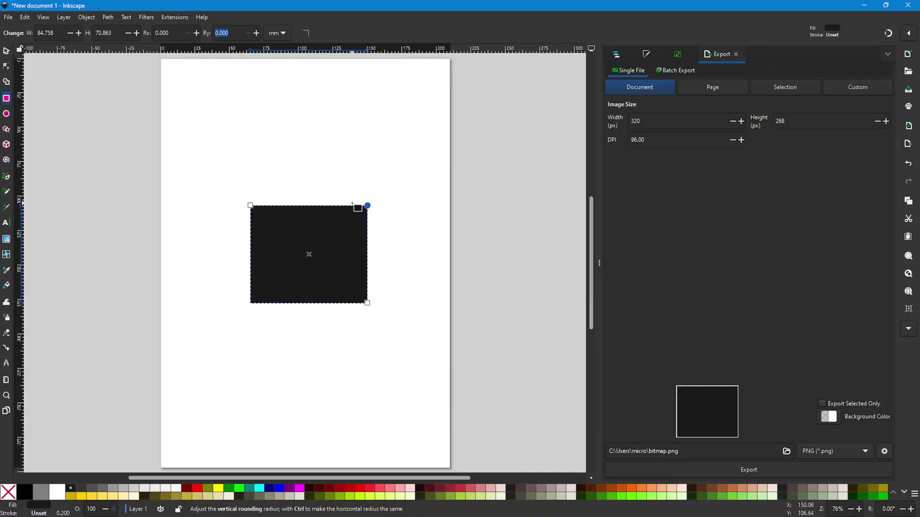
{"action": "mouse_move", "coordinate": [367, 303]}
{"action": "left_mouse_down"}
{"action": "mouse_move", "coordinate": [368, 286]}
{"action": "mouse_move", "coordinate": [371, 308]}
{"action": "mouse_move", "coordinate": [369, 295]}
{"action": "left_mouse_up"}
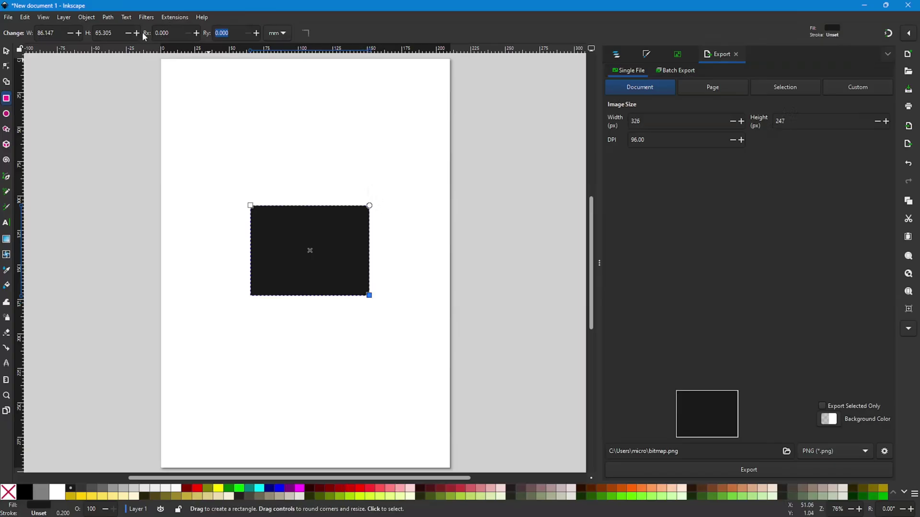
{"action": "left_click", "coordinate": [178, 32]}
{"action": "left_click", "coordinate": [217, 32]}
{"action": "left_click", "coordinate": [173, 32]}
{"action": "key", "text": "Tab"}
{"action": "type", "text": "8"}
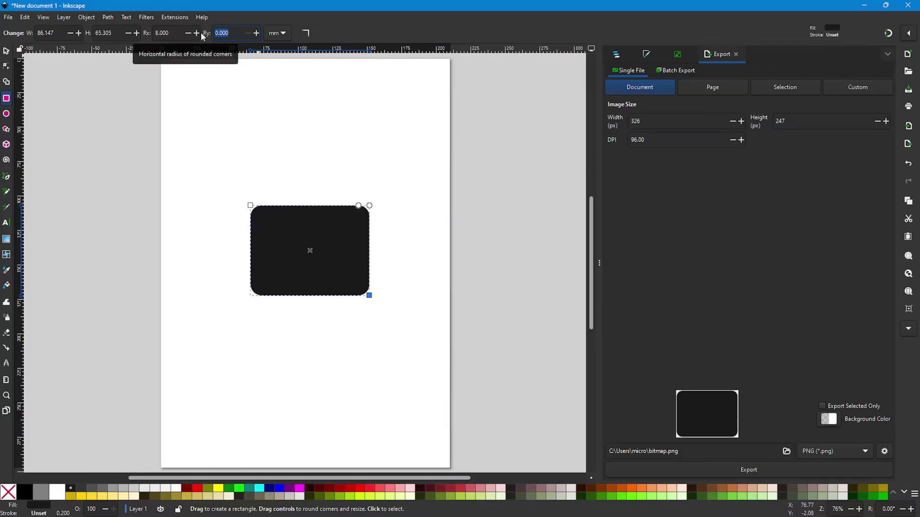
{"action": "key", "text": "Return"}
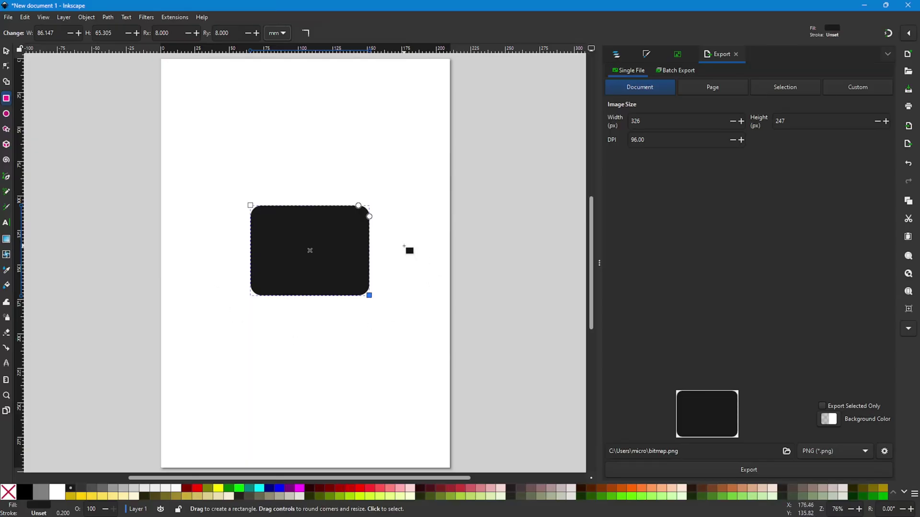
Move the rounded rectangle down into the lower half of the page
{"action": "left_click", "coordinate": [6, 51]}
{"action": "mouse_move", "coordinate": [294, 230]}
{"action": "left_mouse_down"}
{"action": "mouse_move", "coordinate": [312, 266]}
{"action": "mouse_move", "coordinate": [285, 242]}
{"action": "left_mouse_up"}
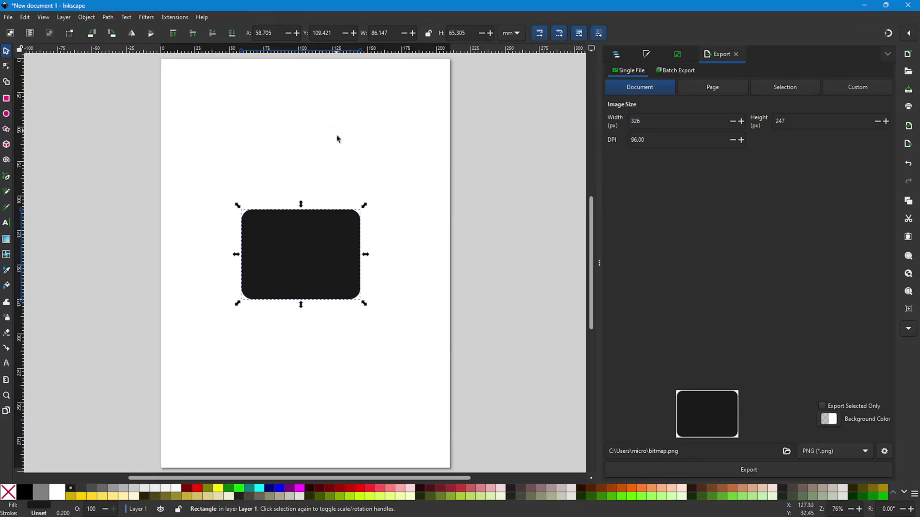
{"action": "left_click_drag", "start_coordinate": [304, 265], "coordinate": [308, 334]}
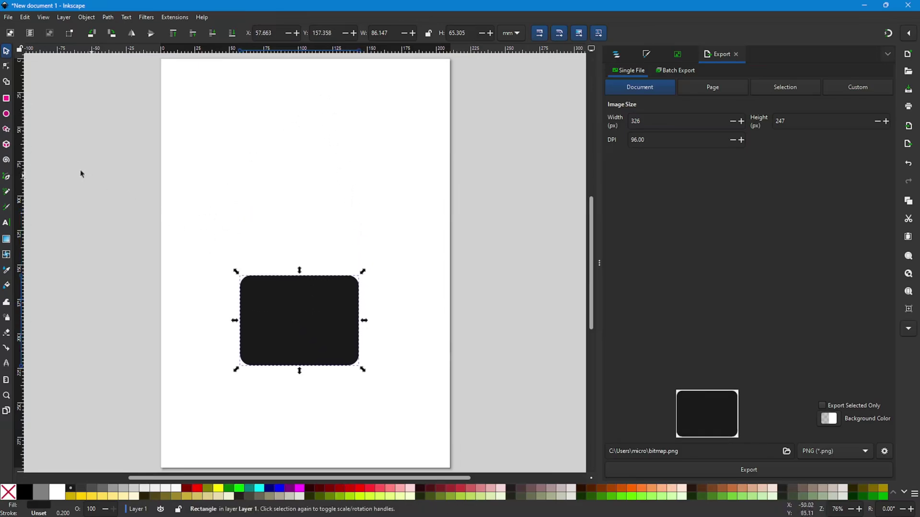
Draw a perfect circle about 73 mm in diameter and place it above the rounded rectangle
{"action": "left_click", "coordinate": [6, 117]}
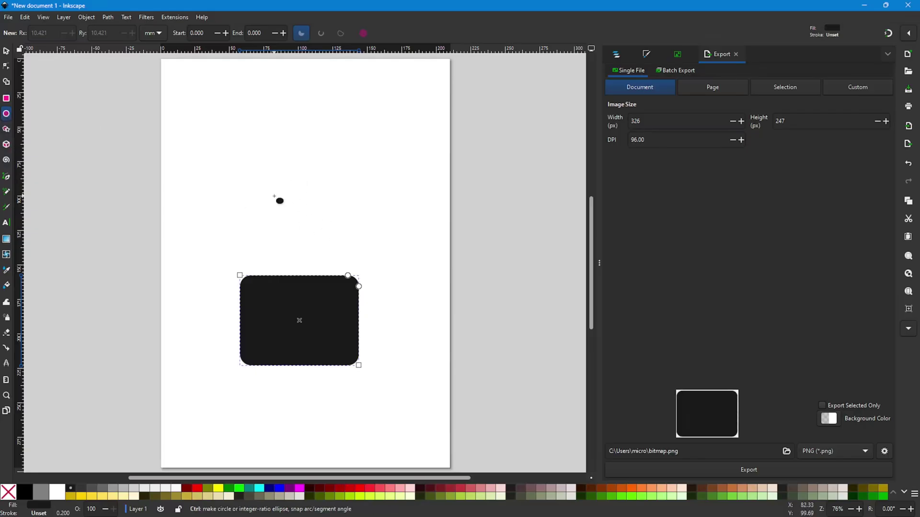
{"action": "left_click_drag", "start_coordinate": [296, 156], "coordinate": [338, 197]}
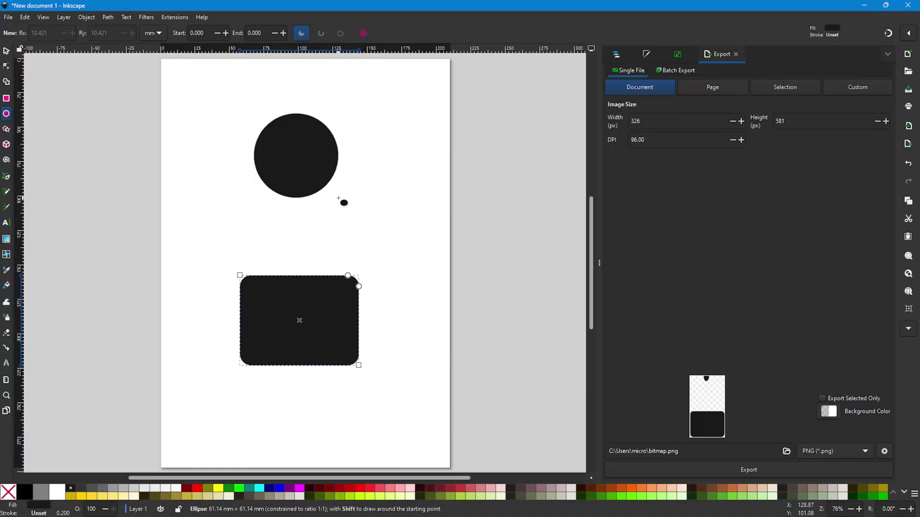
{"action": "left_click_drag", "start_coordinate": [338, 197], "coordinate": [352, 206]}
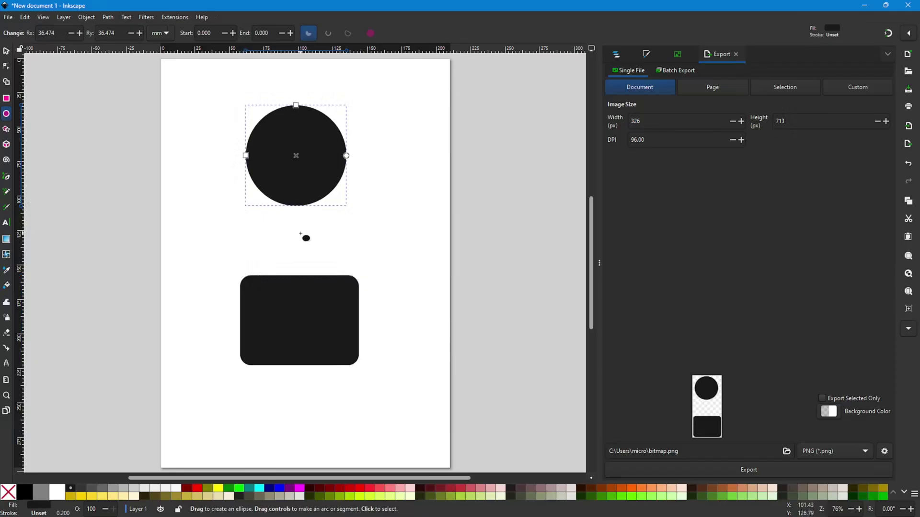
{"action": "left_click", "coordinate": [7, 51]}
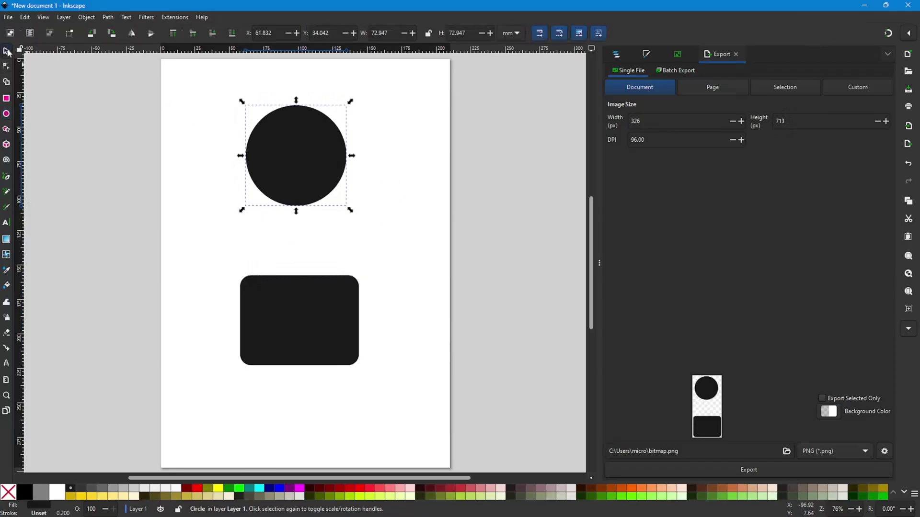
{"action": "mouse_move", "coordinate": [305, 166]}
{"action": "left_mouse_down"}
{"action": "mouse_move", "coordinate": [249, 205]}
{"action": "mouse_move", "coordinate": [310, 181]}
{"action": "mouse_move", "coordinate": [297, 179]}
{"action": "left_mouse_up"}
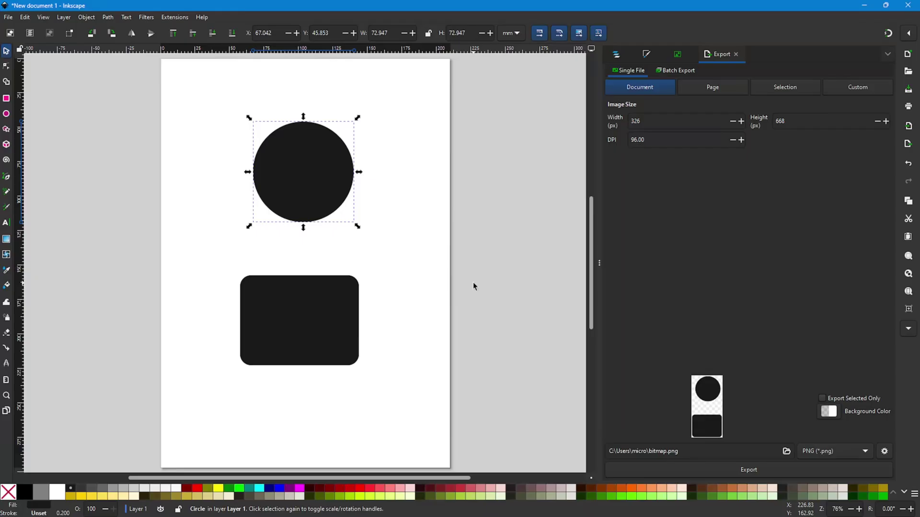
Place a yellow-filled duplicate of the circle on top of the original circle
{"action": "key", "text": "ctrl+d"}
{"action": "mouse_move", "coordinate": [323, 168]}
{"action": "left_mouse_down"}
{"action": "mouse_move", "coordinate": [252, 196]}
{"action": "mouse_move", "coordinate": [328, 136]}
{"action": "mouse_move", "coordinate": [392, 171]}
{"action": "mouse_move", "coordinate": [332, 173]}
{"action": "mouse_move", "coordinate": [318, 145]}
{"action": "mouse_move", "coordinate": [315, 170]}
{"action": "mouse_move", "coordinate": [320, 148]}
{"action": "mouse_move", "coordinate": [309, 159]}
{"action": "mouse_move", "coordinate": [245, 162]}
{"action": "mouse_move", "coordinate": [360, 172]}
{"action": "mouse_move", "coordinate": [329, 158]}
{"action": "left_mouse_up"}
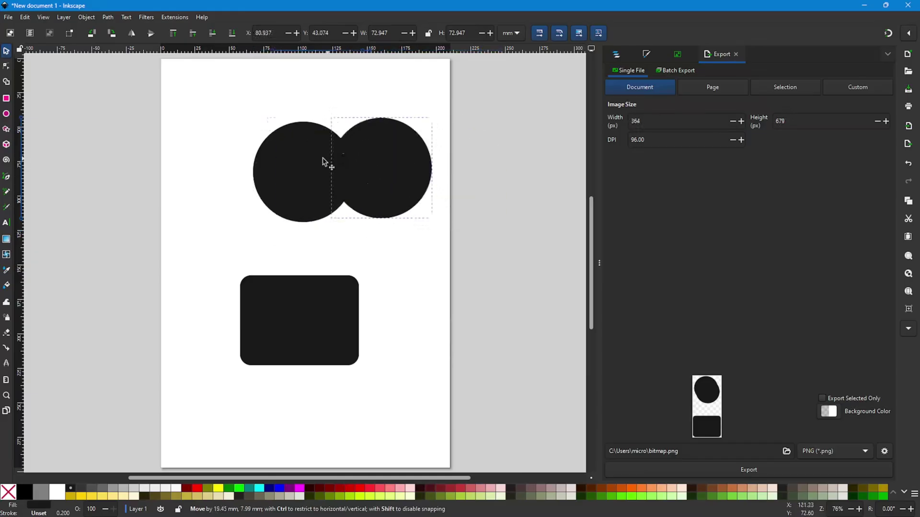
{"action": "left_click", "coordinate": [218, 488]}
{"action": "left_click_drag", "start_coordinate": [411, 171], "coordinate": [326, 169]}
Align the two circles relative to Last selected, centring them on both the vertical and the horizontal axis
{"action": "left_click_drag", "start_coordinate": [211, 76], "coordinate": [403, 259]}
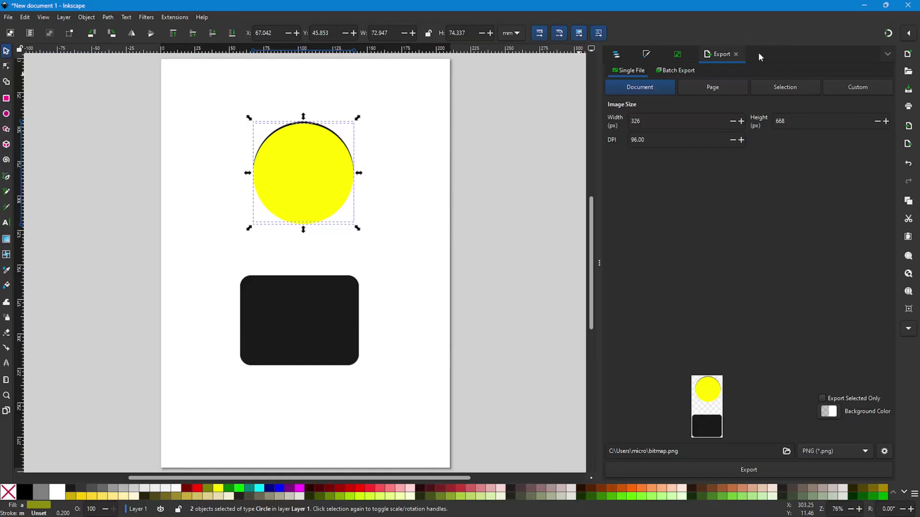
{"action": "left_click", "coordinate": [887, 54]}
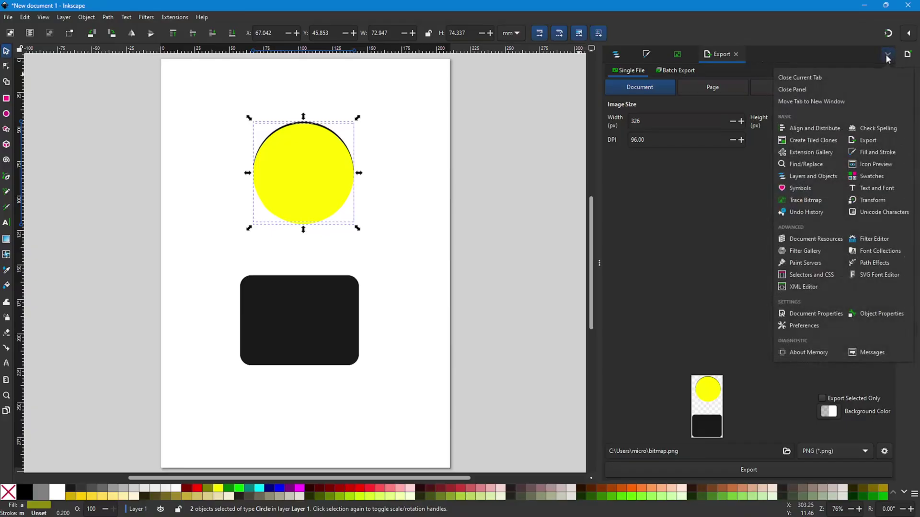
{"action": "left_click", "coordinate": [805, 129]}
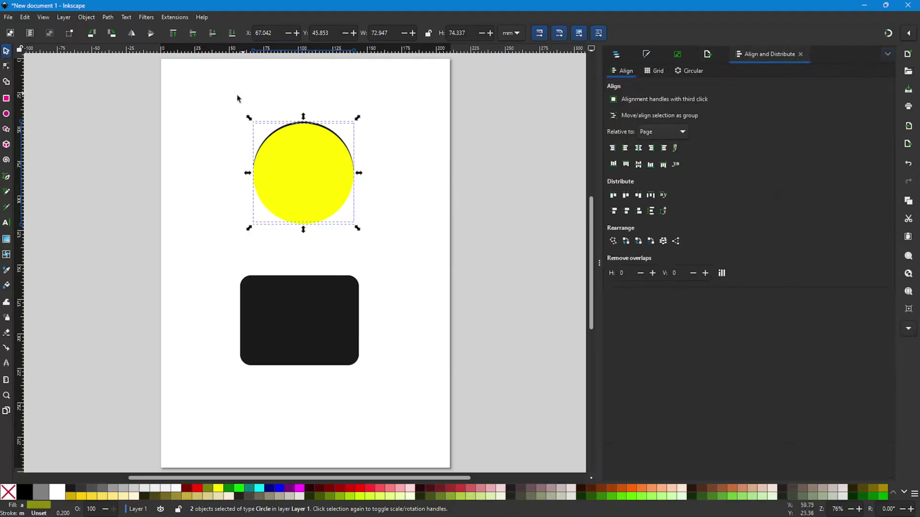
{"action": "left_click_drag", "start_coordinate": [226, 95], "coordinate": [390, 250]}
{"action": "left_click", "coordinate": [682, 133]}
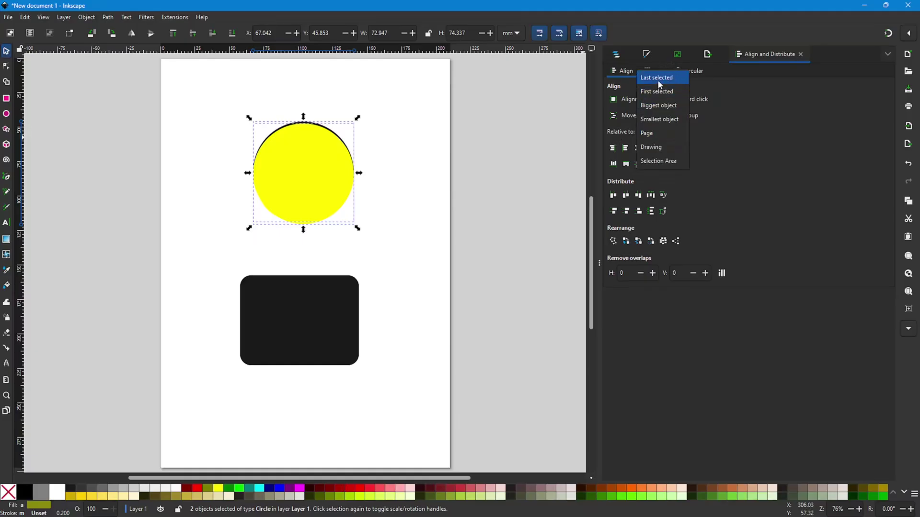
{"action": "left_click", "coordinate": [742, 125]}
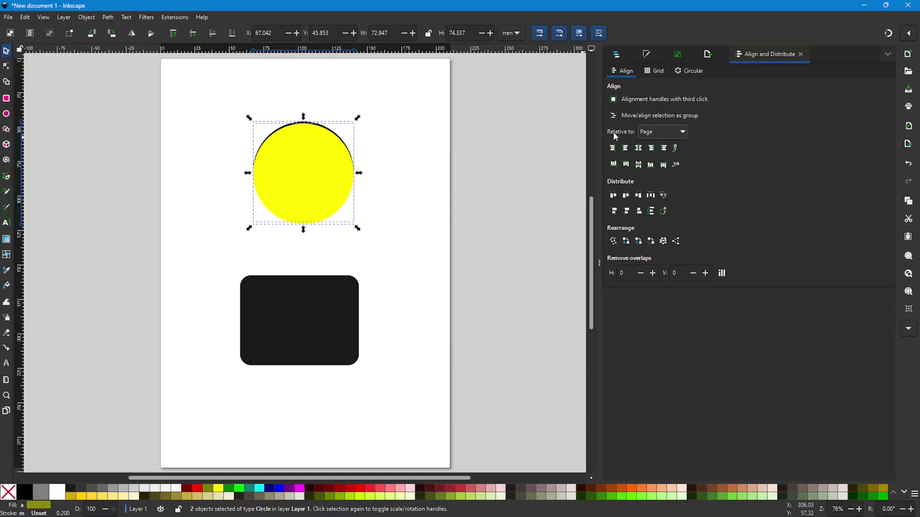
{"action": "left_click", "coordinate": [683, 132]}
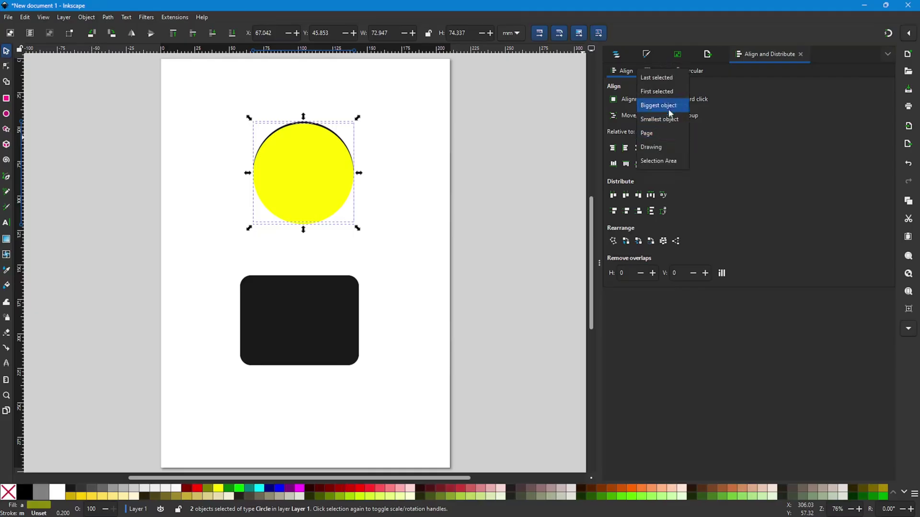
{"action": "left_click", "coordinate": [664, 84]}
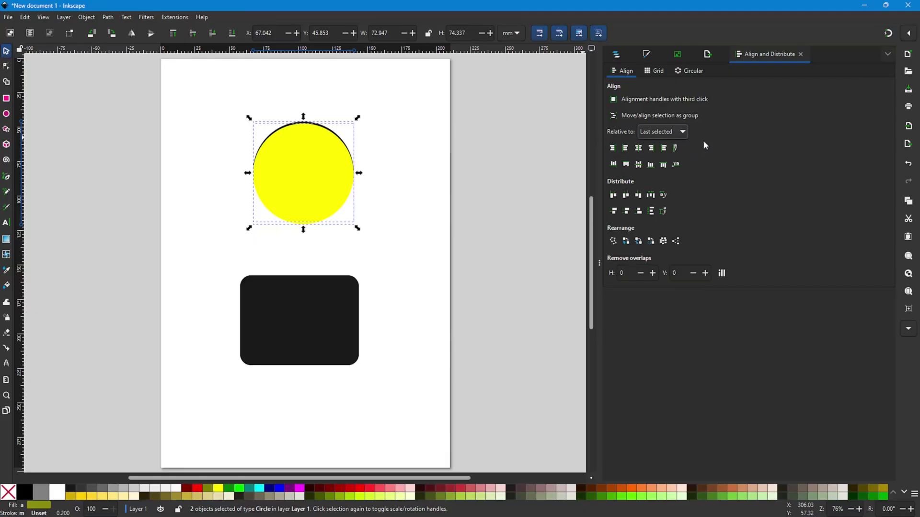
{"action": "left_click", "coordinate": [638, 149]}
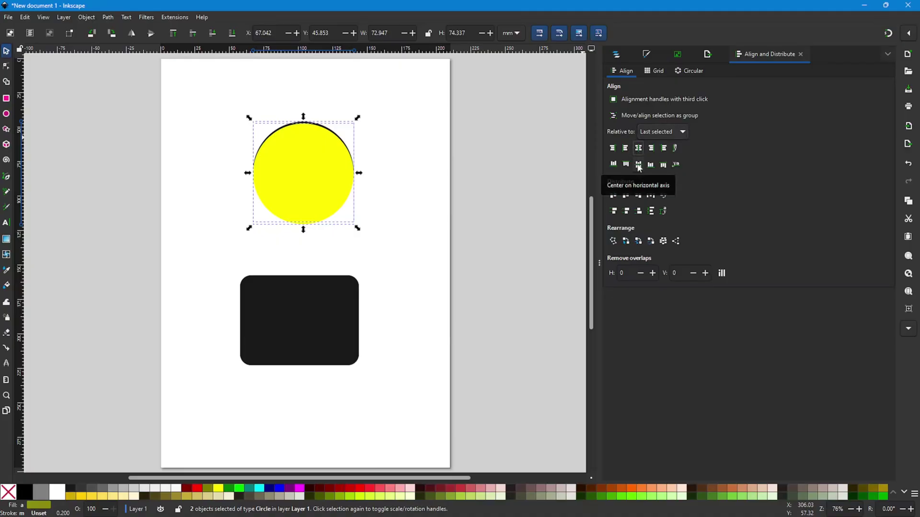
{"action": "left_click", "coordinate": [638, 166]}
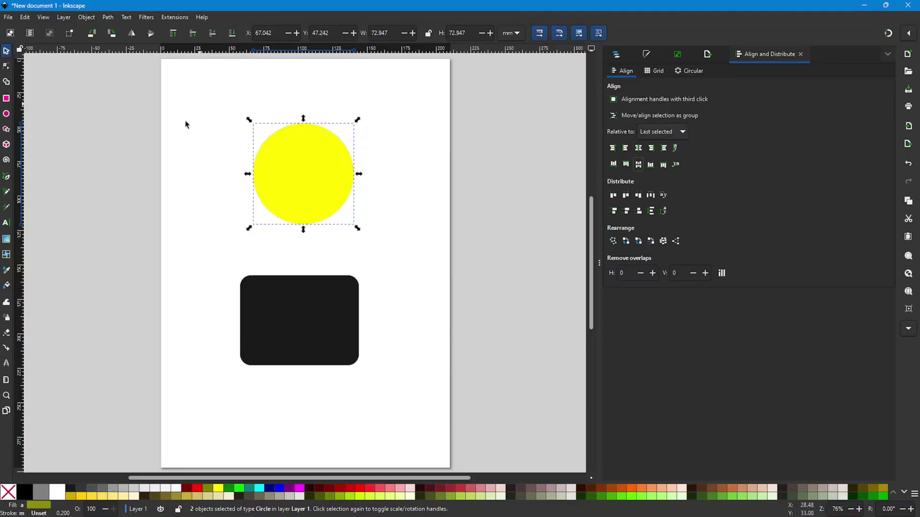
{"action": "left_click", "coordinate": [423, 146]}
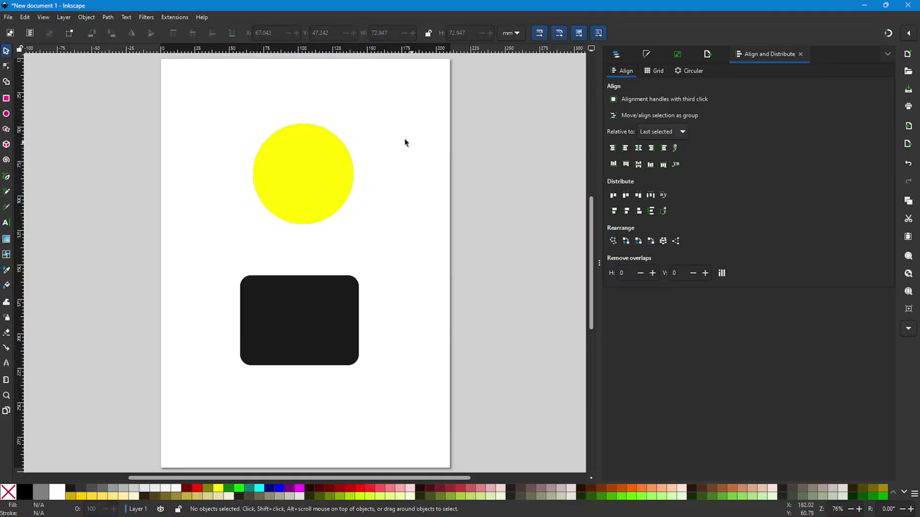
Scale the yellow circle uniformly about its centre to about 61 mm in diameter
{"action": "left_click", "coordinate": [305, 167]}
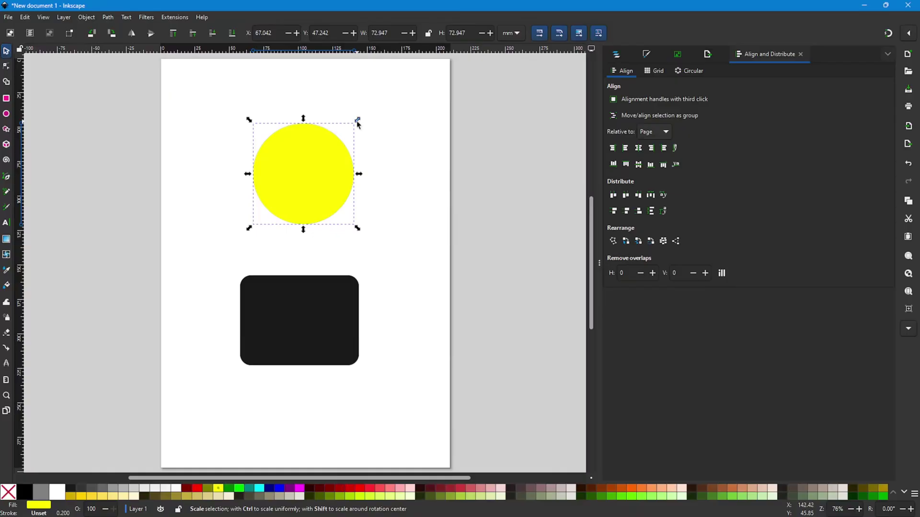
{"action": "left_click_drag", "start_coordinate": [358, 124], "coordinate": [349, 128]}
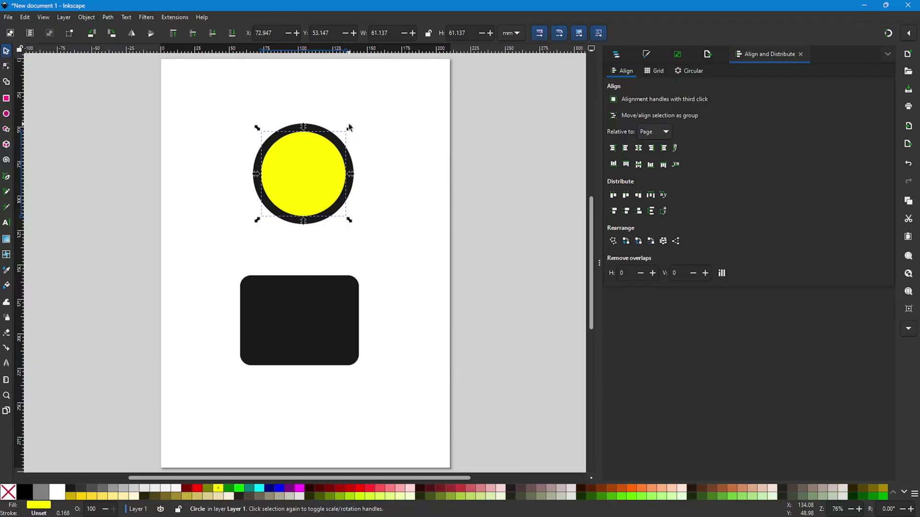
{"action": "left_click", "coordinate": [389, 165]}
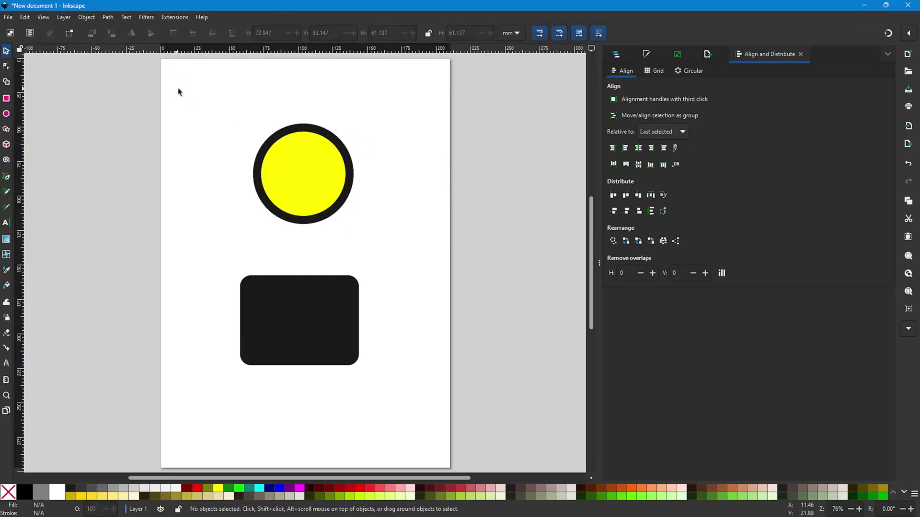
Subtract the yellow circle from the black circle using Difference, and move the resulting ring slightly up the page
{"action": "left_click_drag", "start_coordinate": [244, 98], "coordinate": [374, 237]}
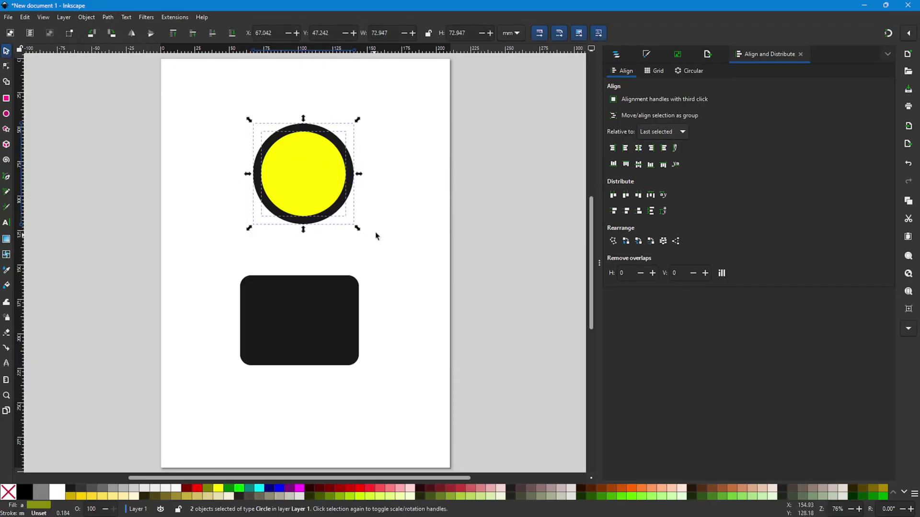
{"action": "left_click", "coordinate": [108, 19]}
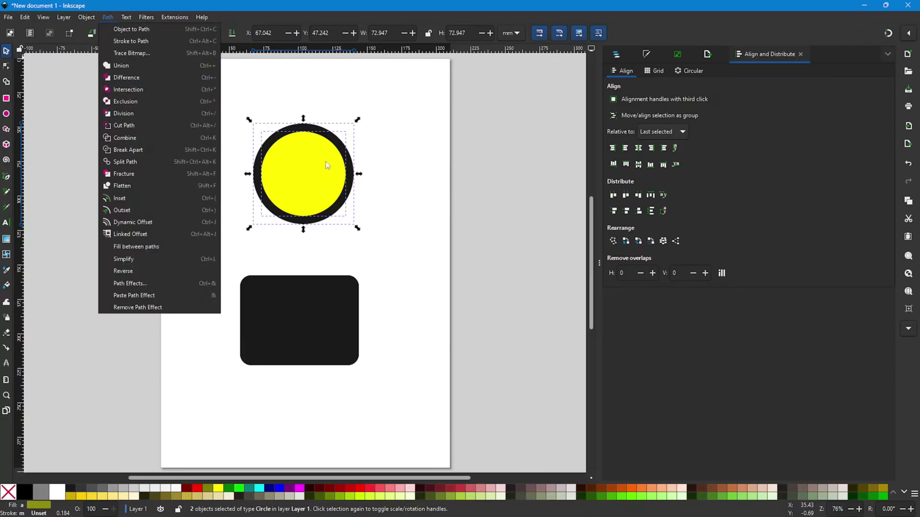
{"action": "left_click", "coordinate": [127, 82]}
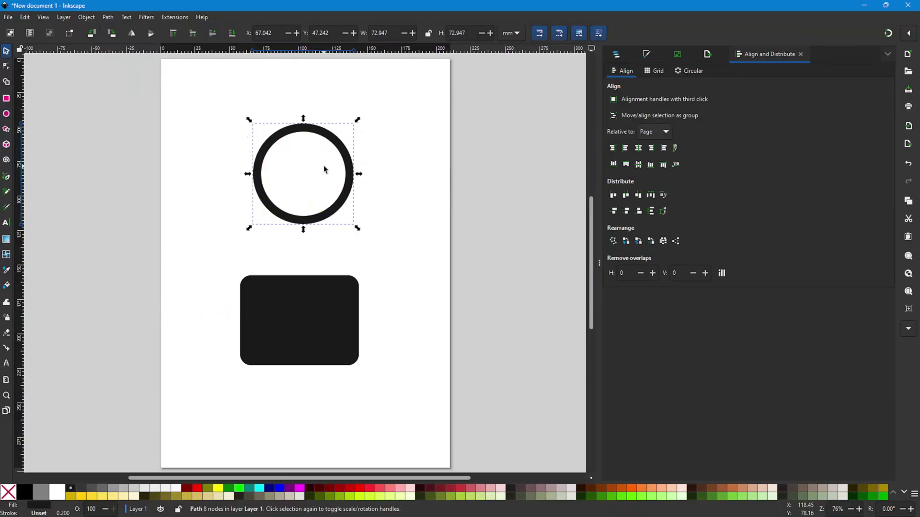
{"action": "left_click", "coordinate": [427, 214]}
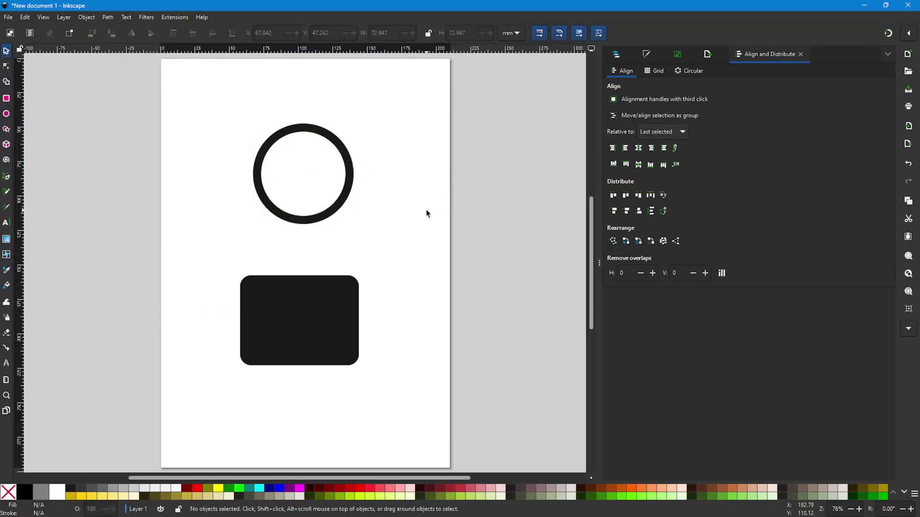
{"action": "left_click", "coordinate": [308, 224]}
{"action": "mouse_move", "coordinate": [306, 138]}
{"action": "left_mouse_down"}
{"action": "mouse_move", "coordinate": [294, 230]}
{"action": "mouse_move", "coordinate": [302, 236]}
{"action": "mouse_move", "coordinate": [304, 123]}
{"action": "left_mouse_up"}
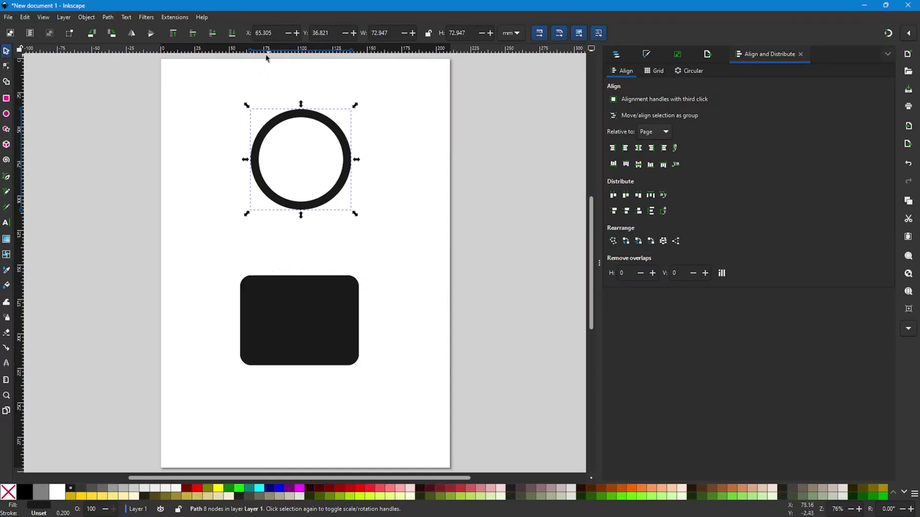
Draw a yellow rounded rectangle about 121 by 47 mm and position it over the lower half of the ring
{"action": "left_click", "coordinate": [6, 99]}
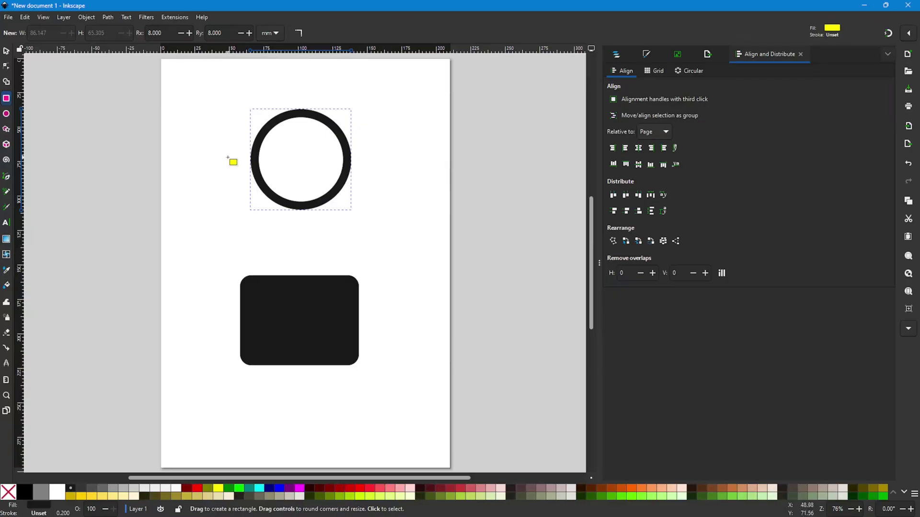
{"action": "left_click_drag", "start_coordinate": [227, 158], "coordinate": [394, 221]}
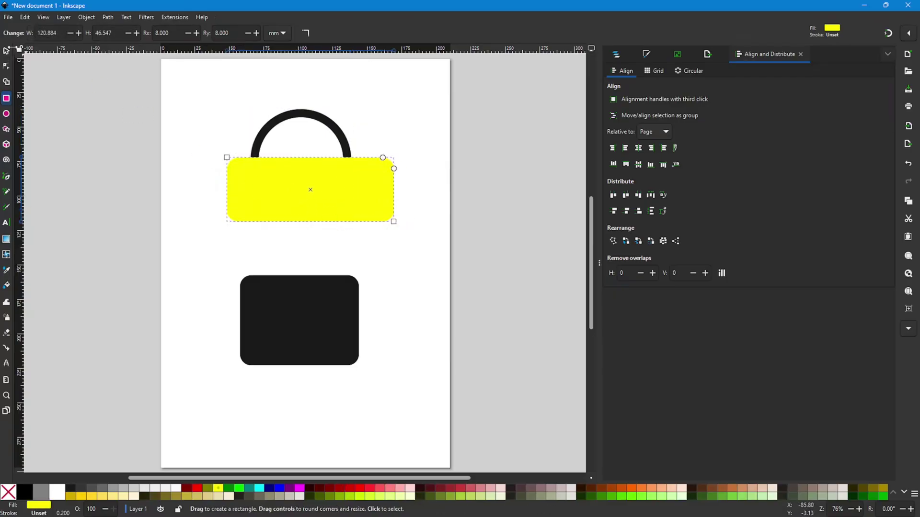
{"action": "left_click", "coordinate": [6, 52]}
{"action": "mouse_move", "coordinate": [303, 174]}
{"action": "left_mouse_down"}
{"action": "mouse_move", "coordinate": [260, 169]}
{"action": "mouse_move", "coordinate": [300, 176]}
{"action": "mouse_move", "coordinate": [293, 171]}
{"action": "left_mouse_up"}
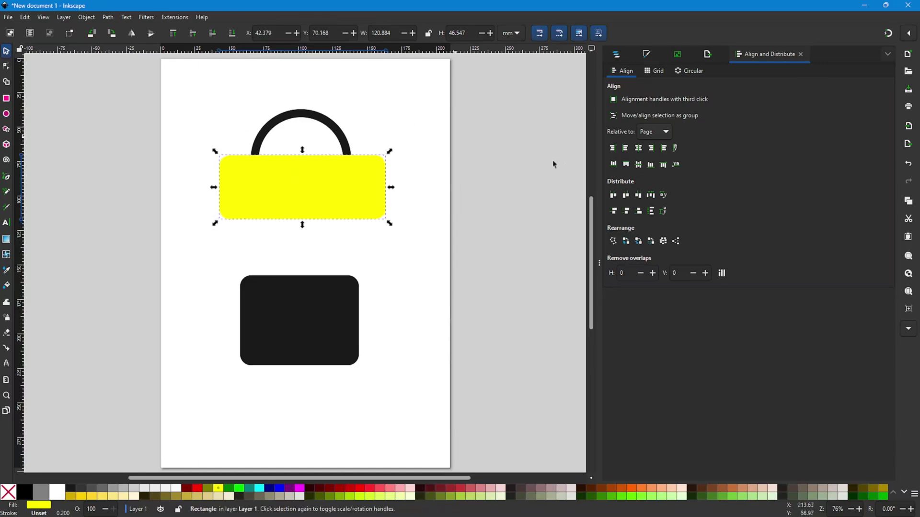
Cut off the lower half of the ring by subtracting the yellow rectangle from it with Difference
{"action": "left_click_drag", "start_coordinate": [180, 74], "coordinate": [424, 243]}
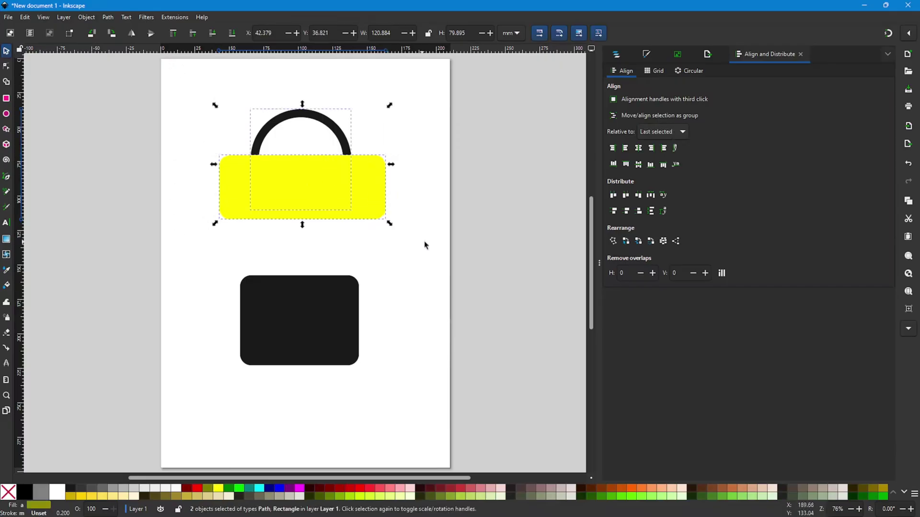
{"action": "left_click", "coordinate": [106, 17]}
{"action": "left_click", "coordinate": [119, 78]}
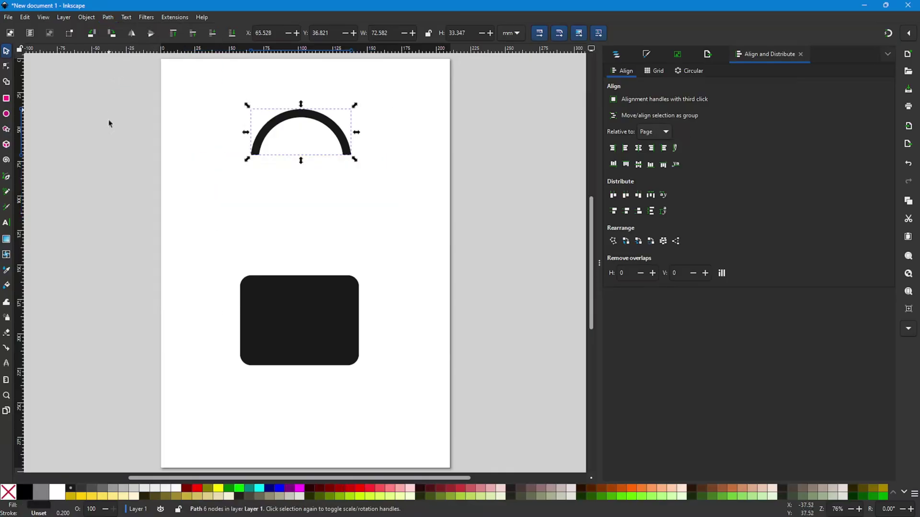
Move the half ring down to just above the black rounded rectangle and scale it to about 61 mm wide and 28 mm high
{"action": "left_click_drag", "start_coordinate": [319, 119], "coordinate": [299, 238]}
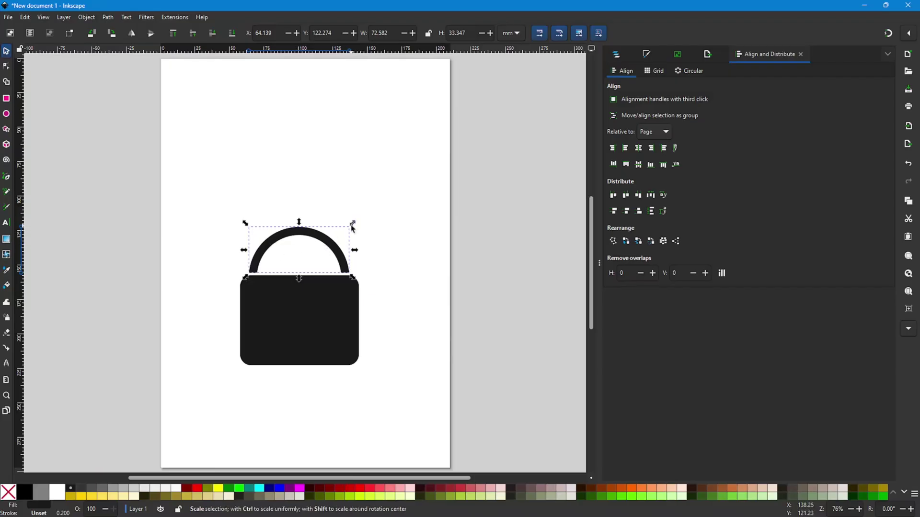
{"action": "left_click_drag", "start_coordinate": [353, 224], "coordinate": [301, 218]}
{"action": "left_click", "coordinate": [310, 238]}
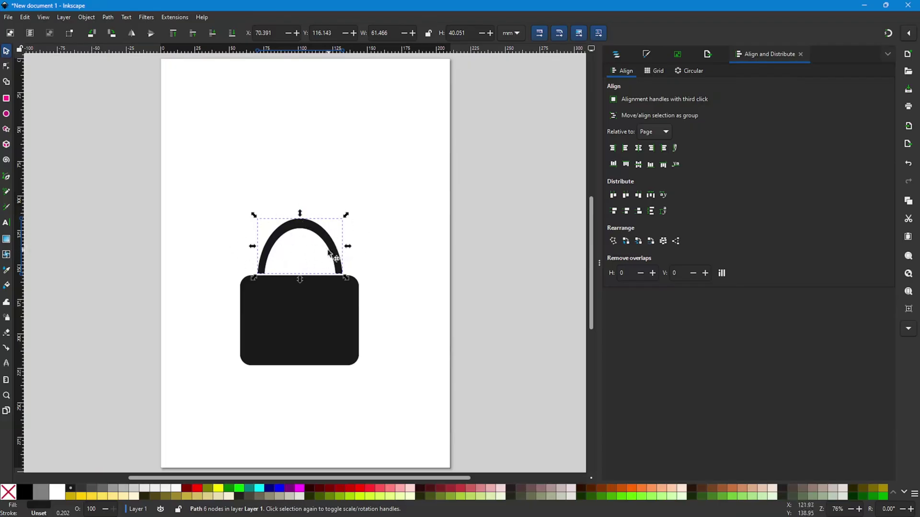
{"action": "key", "text": "ctrl+z"}
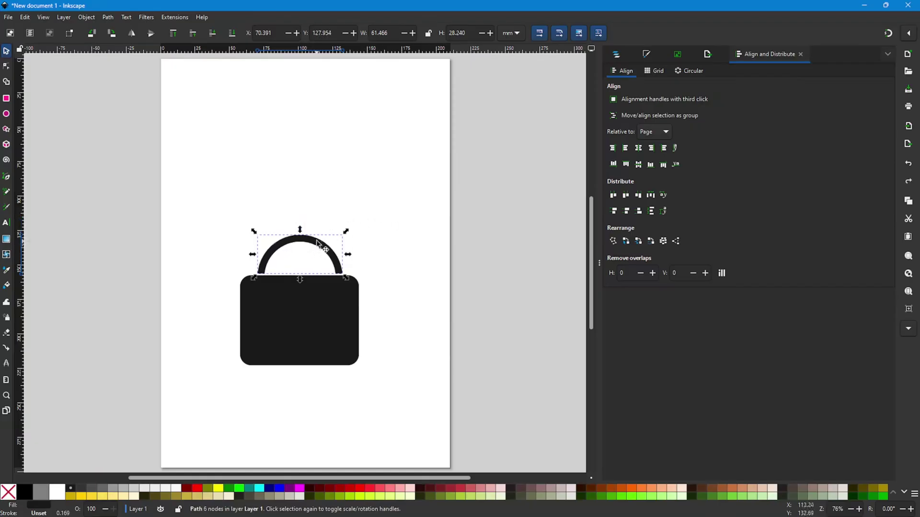
{"action": "left_click_drag", "start_coordinate": [310, 237], "coordinate": [310, 238]}
{"action": "left_click", "coordinate": [415, 281]}
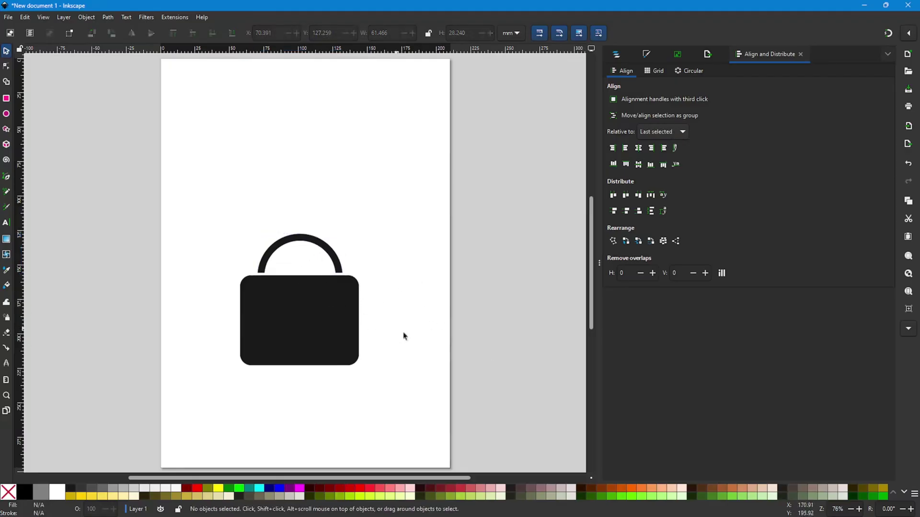
Align the half ring and the black rounded rectangle relative to Last selected, centring them on the vertical axis
{"action": "left_click_drag", "start_coordinate": [198, 199], "coordinate": [394, 404]}
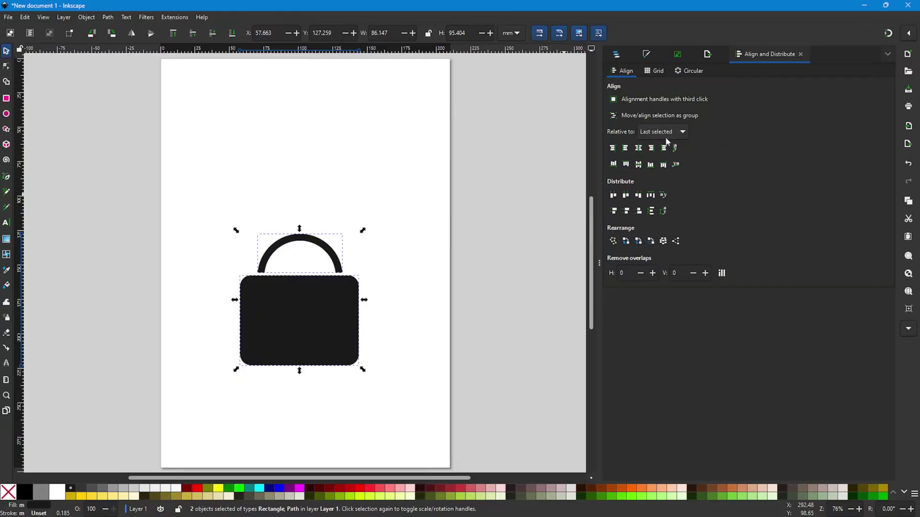
{"action": "left_click", "coordinate": [638, 148]}
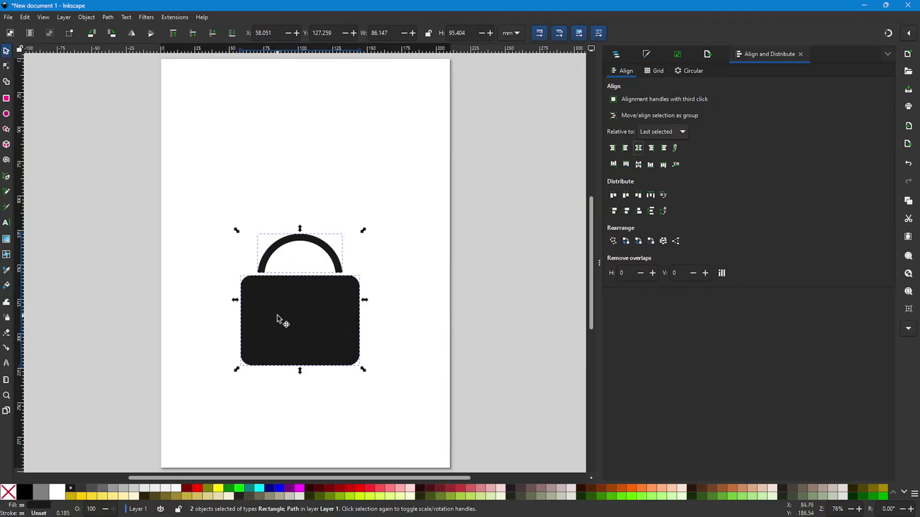
{"action": "left_click", "coordinate": [383, 290]}
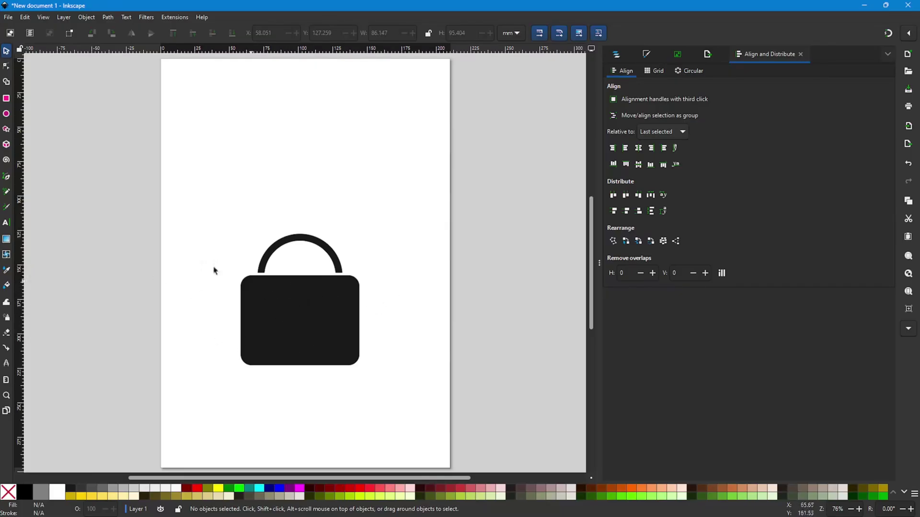
Draw a yellow circle about 15 mm in diameter in the empty area above the padlock
{"action": "left_click", "coordinate": [6, 114]}
{"action": "left_click_drag", "start_coordinate": [289, 129], "coordinate": [300, 139]}
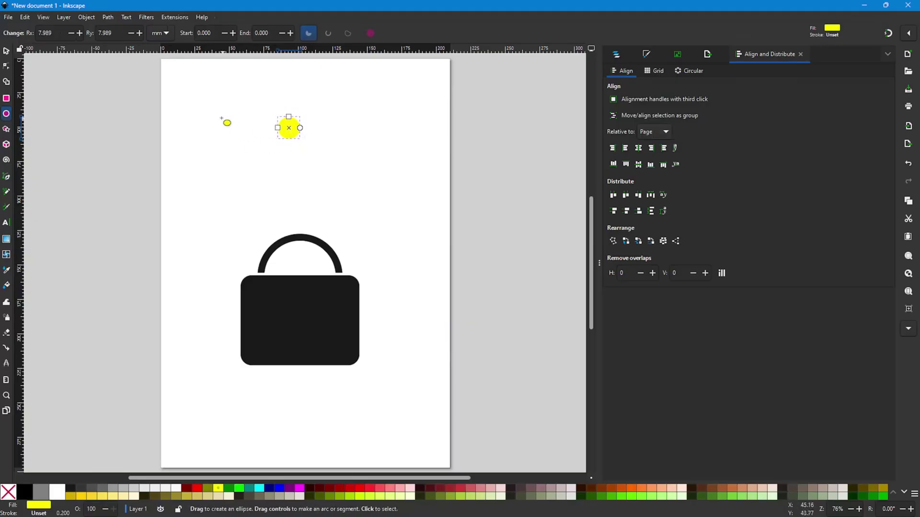
{"action": "key", "text": "ctrl+z"}
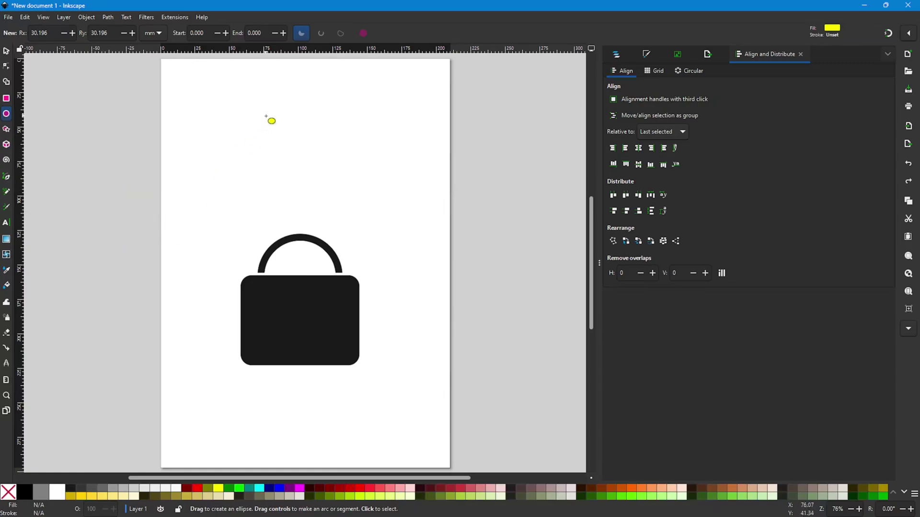
{"action": "key", "text": "ctrl+shift"}
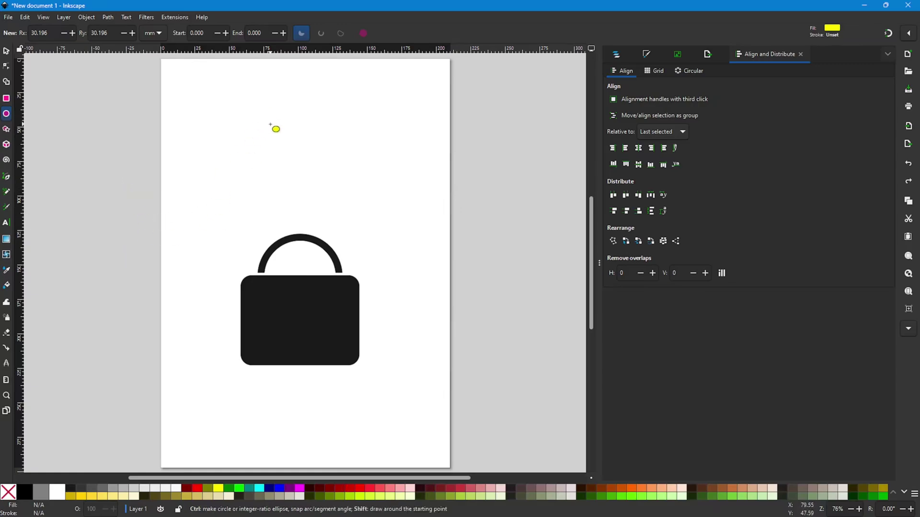
{"action": "left_click_drag", "start_coordinate": [260, 114], "coordinate": [281, 135]}
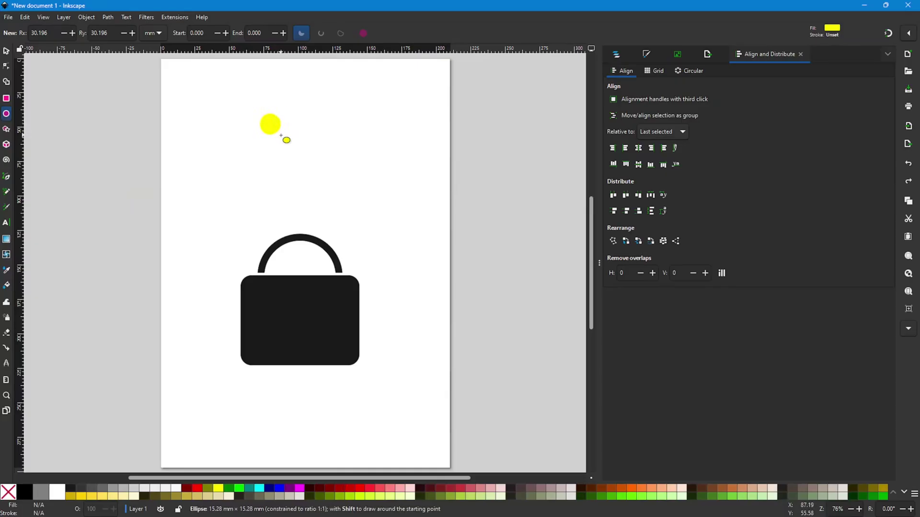
{"action": "left_click_drag", "start_coordinate": [280, 135], "coordinate": [281, 136]}
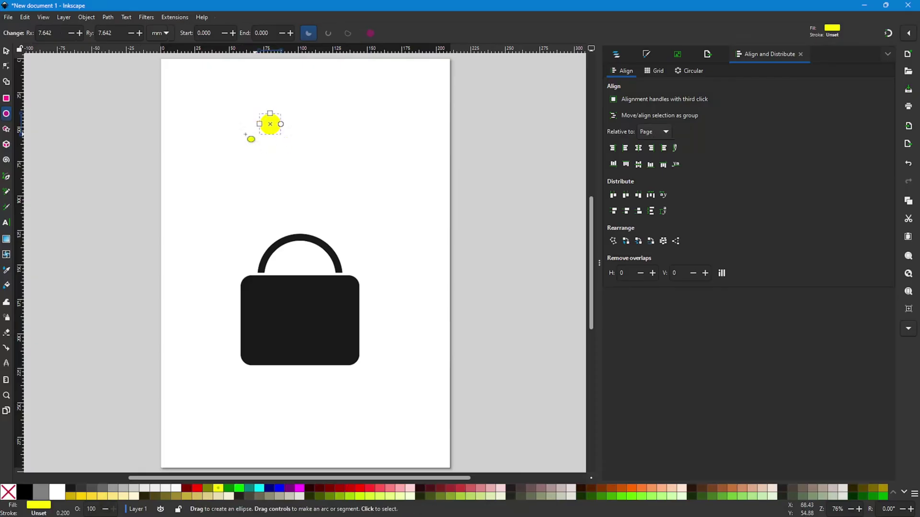
Move the yellow circle onto the padlock body, midway across and slightly above its centre
{"action": "left_click", "coordinate": [6, 51]}
{"action": "left_click_drag", "start_coordinate": [269, 124], "coordinate": [298, 315]}
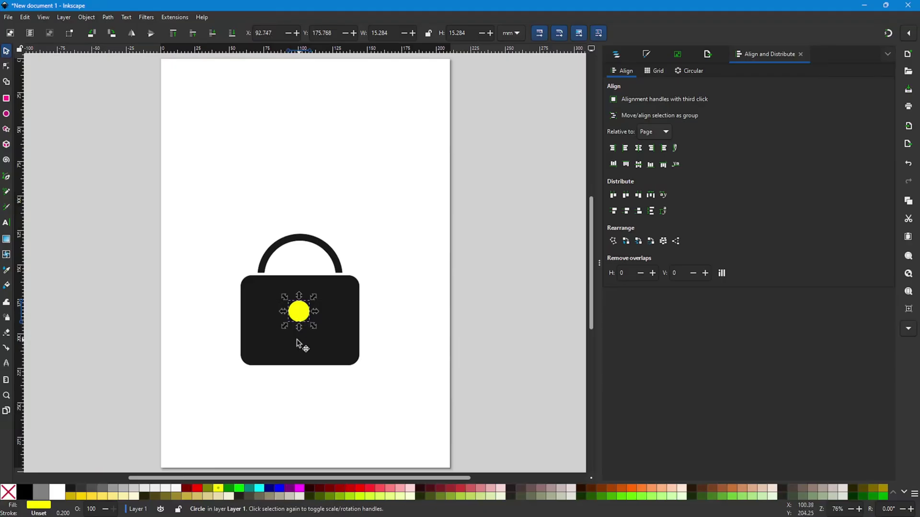
{"action": "left_click_drag", "start_coordinate": [302, 316], "coordinate": [304, 314]}
Draw a yellow rounded rectangle about 14 by 22 mm below the circle on the padlock body
{"action": "left_click", "coordinate": [7, 99]}
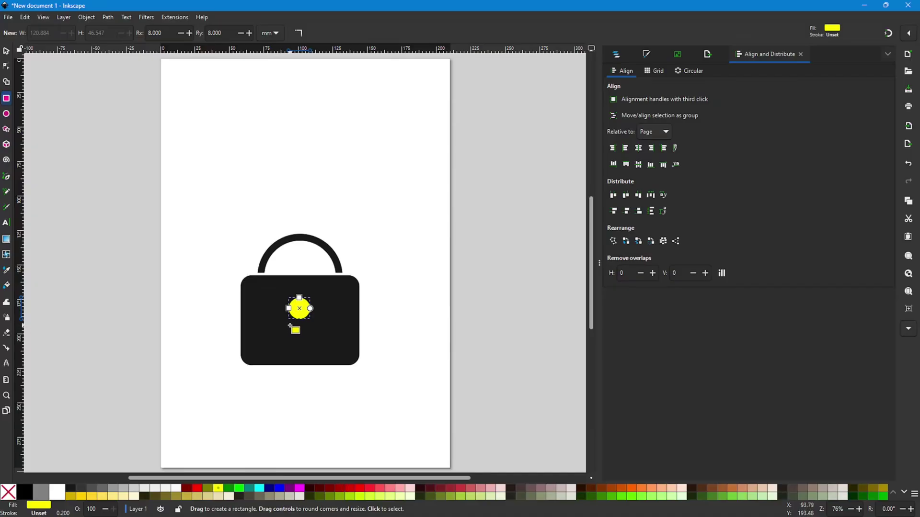
{"action": "left_click_drag", "start_coordinate": [291, 326], "coordinate": [310, 359]}
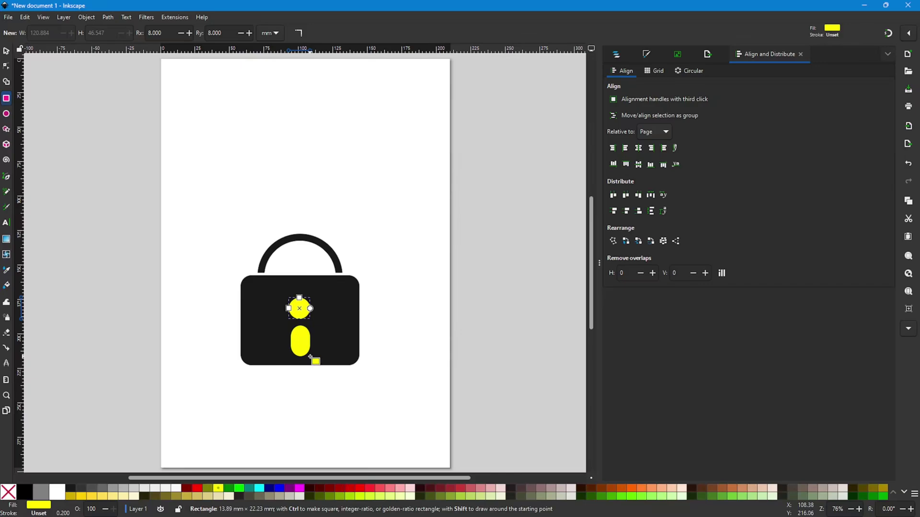
{"action": "left_click_drag", "start_coordinate": [310, 357], "coordinate": [311, 358]}
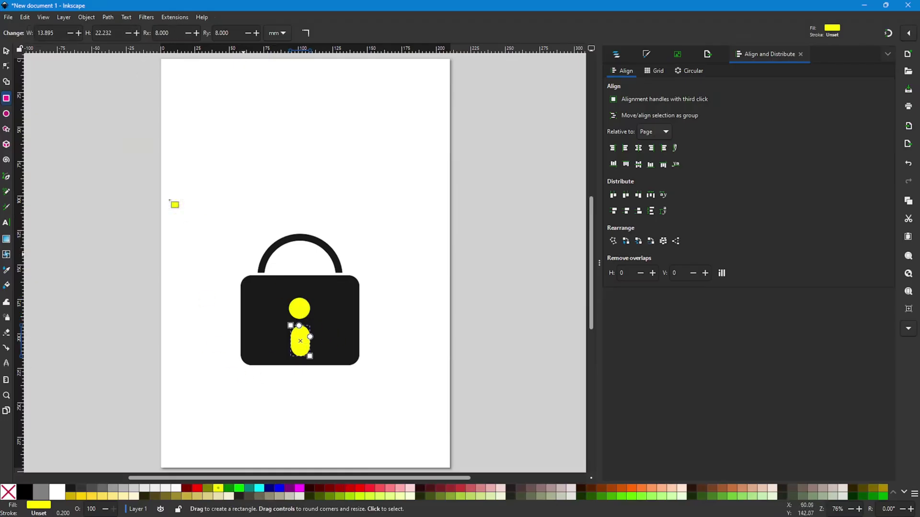
Scale the yellow circle uniformly about its centre to about 24 mm in diameter
{"action": "left_click", "coordinate": [7, 52]}
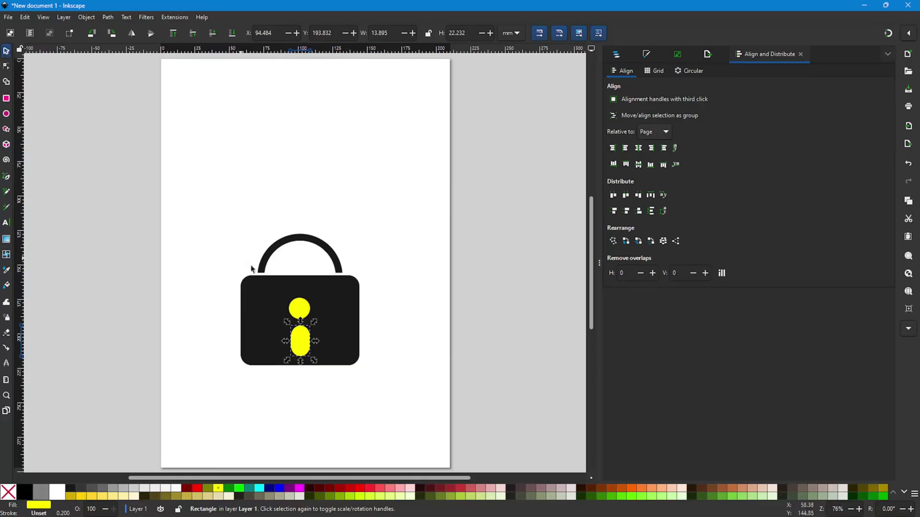
{"action": "left_click", "coordinate": [299, 308]}
{"action": "left_click_drag", "start_coordinate": [316, 297], "coordinate": [329, 293]}
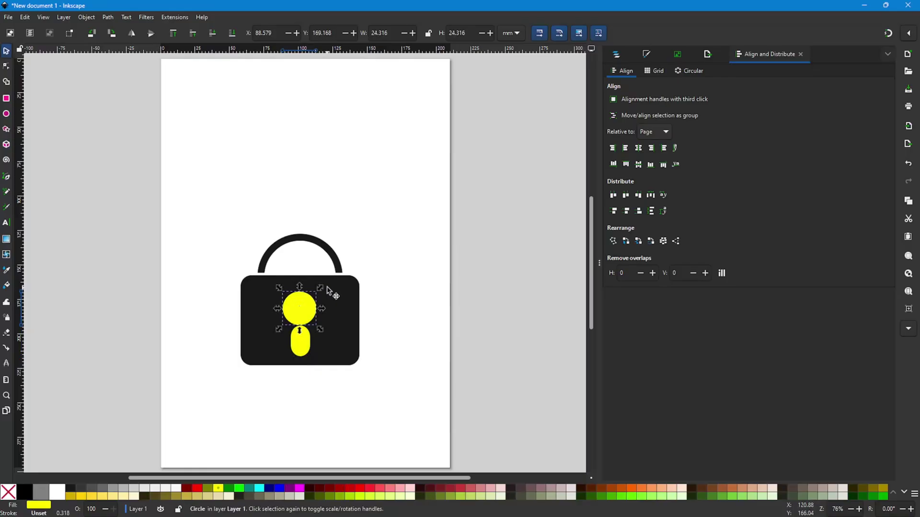
{"action": "left_click", "coordinate": [301, 344], "text": "shift"}
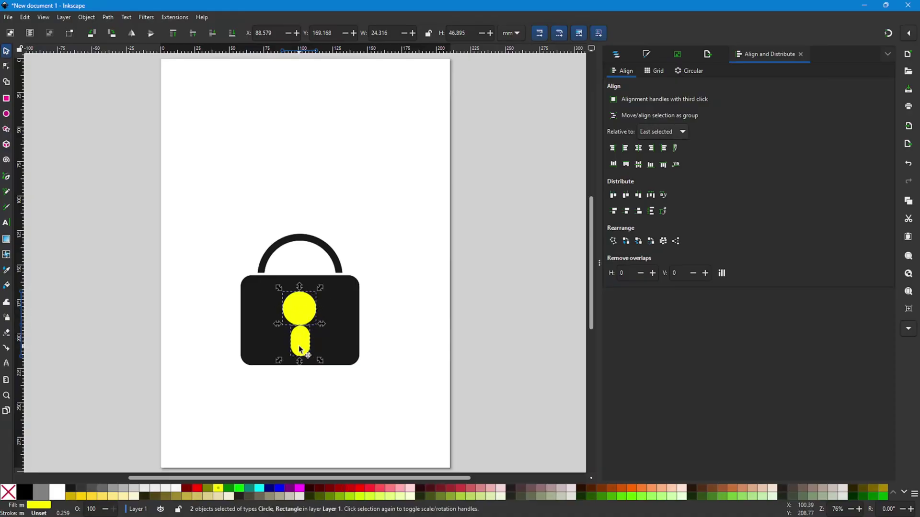
{"action": "left_click", "coordinate": [123, 260]}
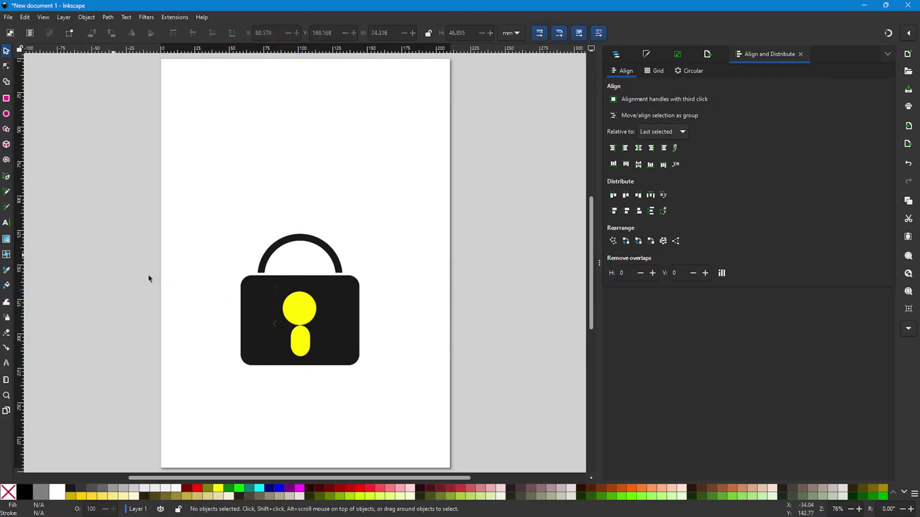
{"action": "left_click", "coordinate": [302, 308]}
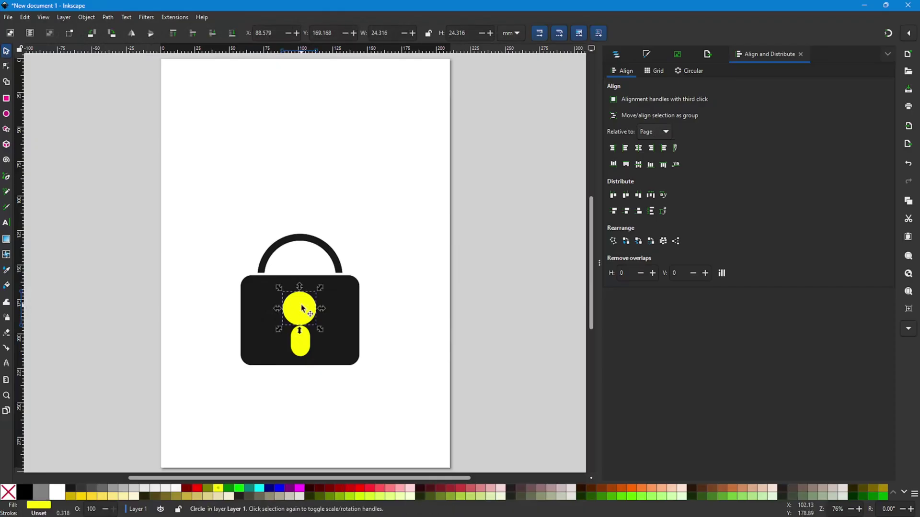
{"action": "left_click", "coordinate": [299, 346], "text": "shift"}
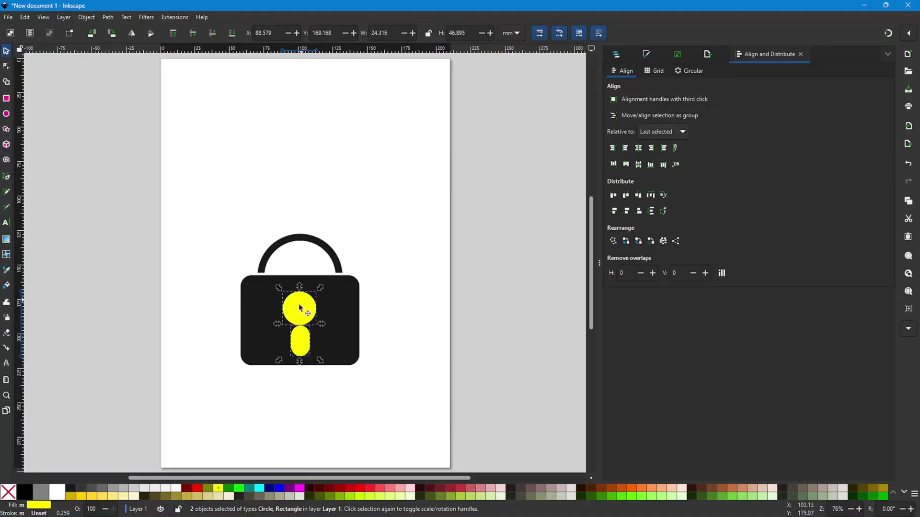
{"action": "left_click", "coordinate": [224, 223]}
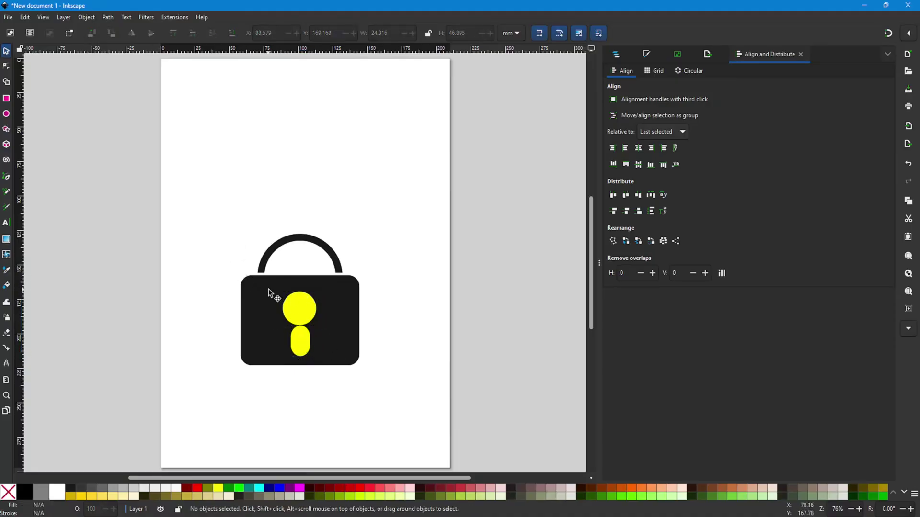
{"action": "left_click_drag", "start_coordinate": [275, 292], "coordinate": [298, 319]}
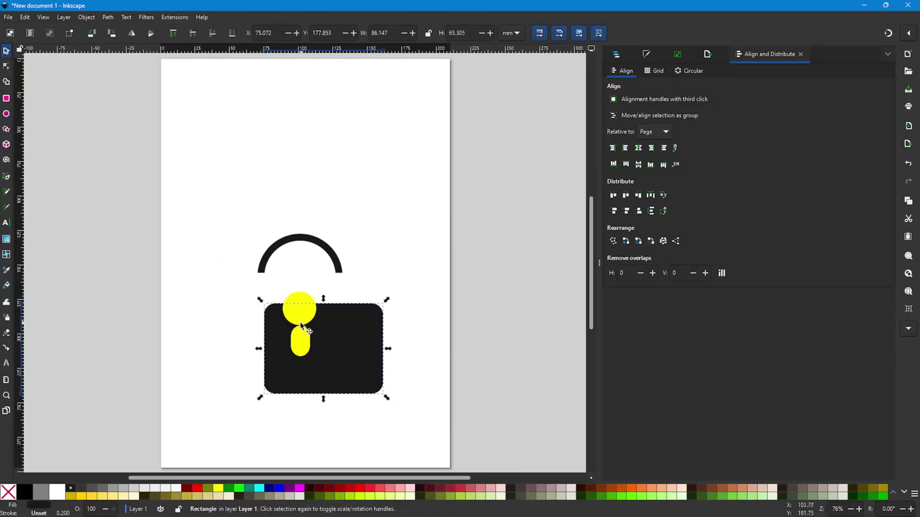
{"action": "key", "text": "ctrl+z"}
{"action": "left_click", "coordinate": [205, 196]}
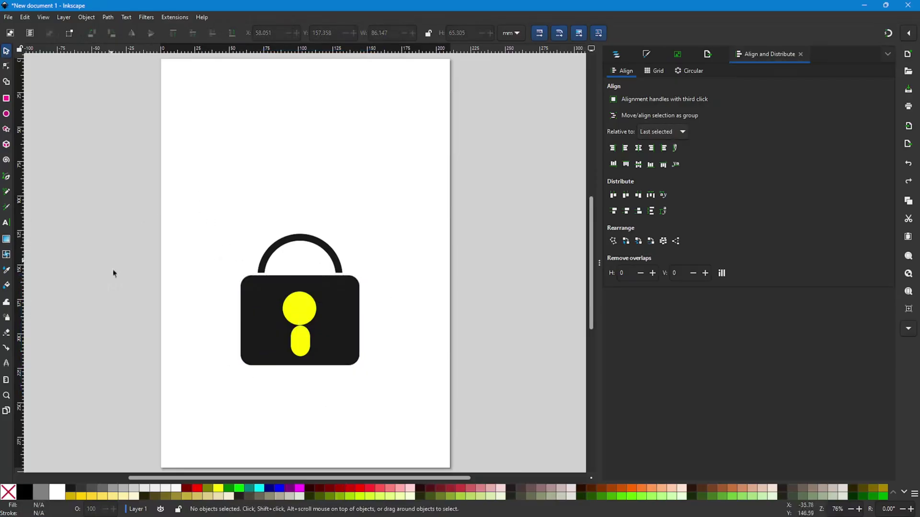
{"action": "left_click_drag", "start_coordinate": [225, 217], "coordinate": [394, 412]}
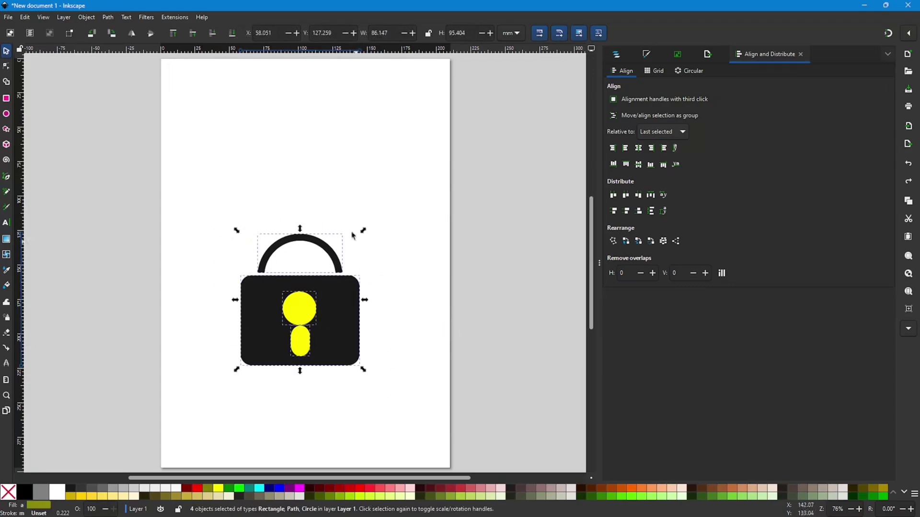
{"action": "left_click", "coordinate": [310, 172]}
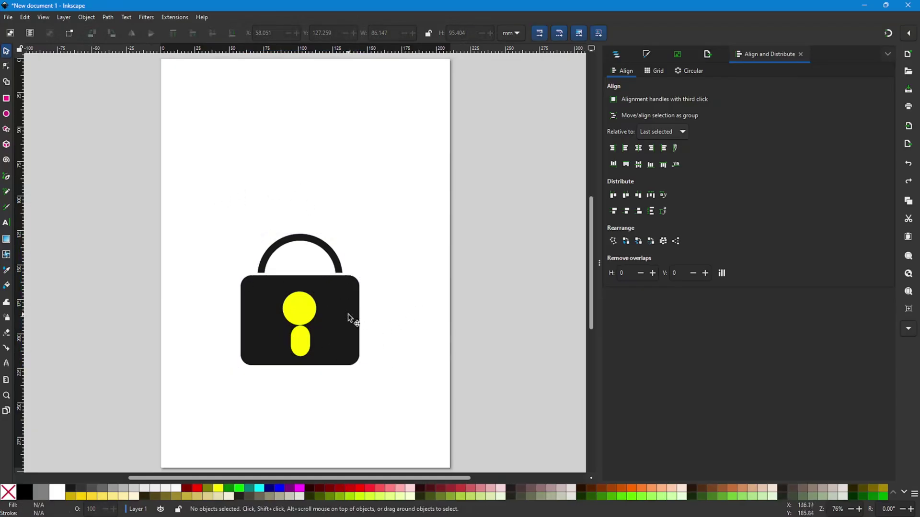
Align the yellow circle and the yellow rounded rectangle relative to Last selected, centring them on the vertical axis
{"action": "left_click", "coordinate": [301, 316]}
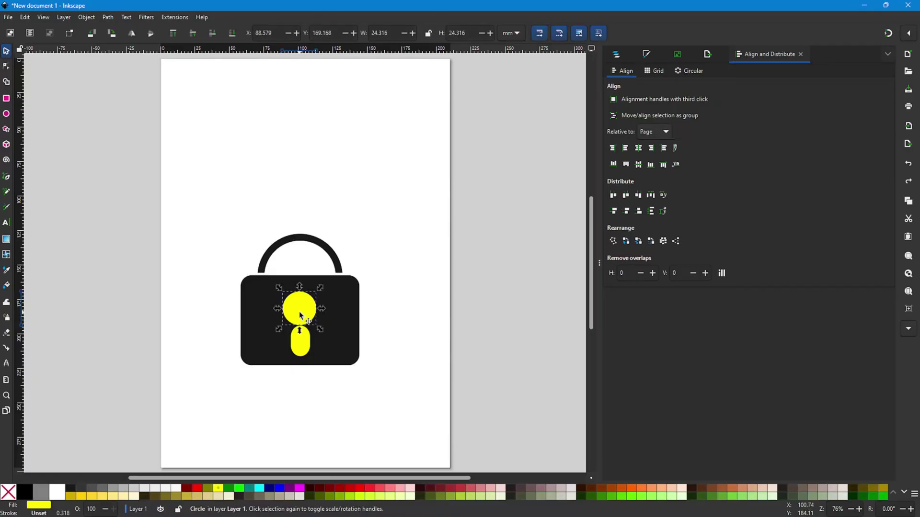
{"action": "left_click", "coordinate": [301, 349], "text": "shift"}
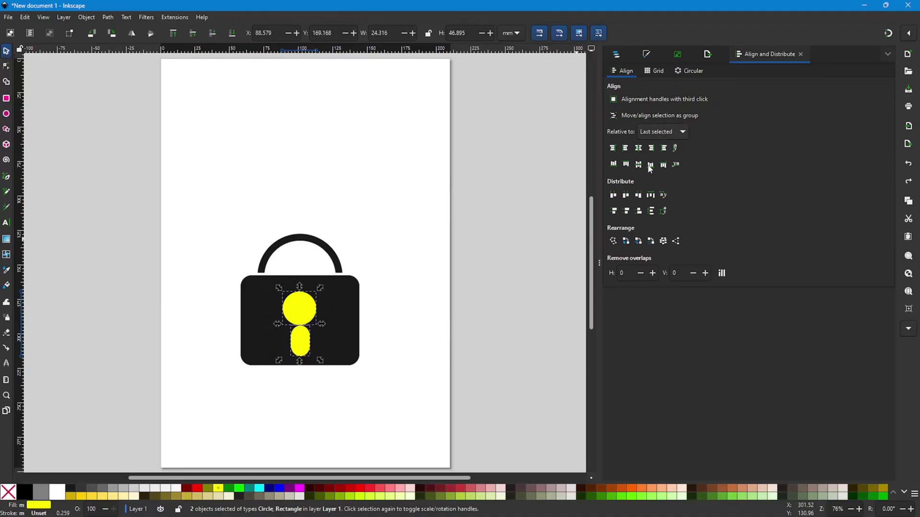
{"action": "left_click", "coordinate": [639, 149]}
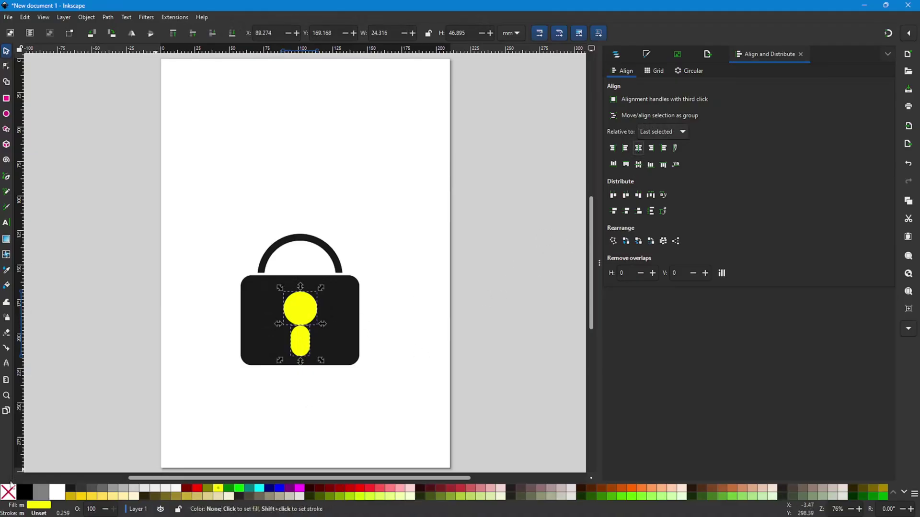
Nudge the yellow rounded rectangle up about 9 mm so its upper end overlaps the lower part of the circle
{"action": "left_click", "coordinate": [113, 375]}
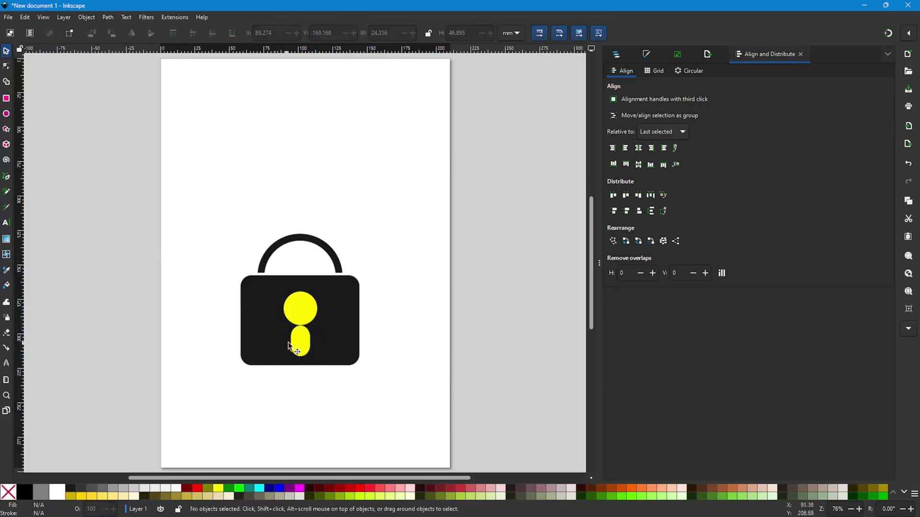
{"action": "left_click", "coordinate": [305, 346]}
{"action": "key", "text": "Up"}
{"action": "key", "text": "Up"}
{"action": "key", "text": "Up"}
{"action": "key", "text": "Up"}
{"action": "key", "text": "Up"}
{"action": "key", "text": "Up"}
{"action": "key", "text": "Up"}
{"action": "key", "text": "Up"}
{"action": "key", "text": "Up"}
{"action": "key", "text": "Up"}
{"action": "key", "text": "Up"}
{"action": "key", "text": "Up"}
{"action": "key", "text": "Up"}
{"action": "key", "text": "Up"}
{"action": "key", "text": "Up"}
{"action": "key", "text": "Up"}
{"action": "key", "text": "Up"}
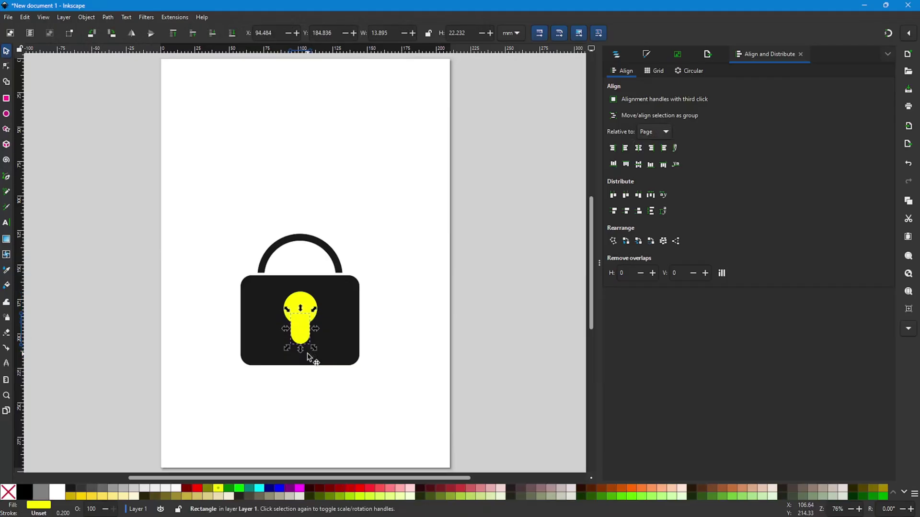
{"action": "left_click", "coordinate": [426, 283]}
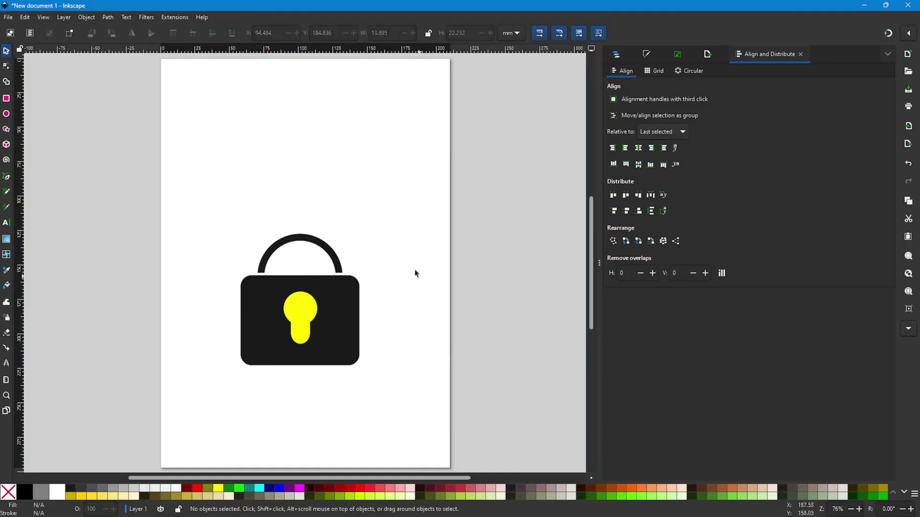
Merge the yellow circle and the yellow rounded rectangle into a single keyhole shape with Union
{"action": "left_click", "coordinate": [299, 314]}
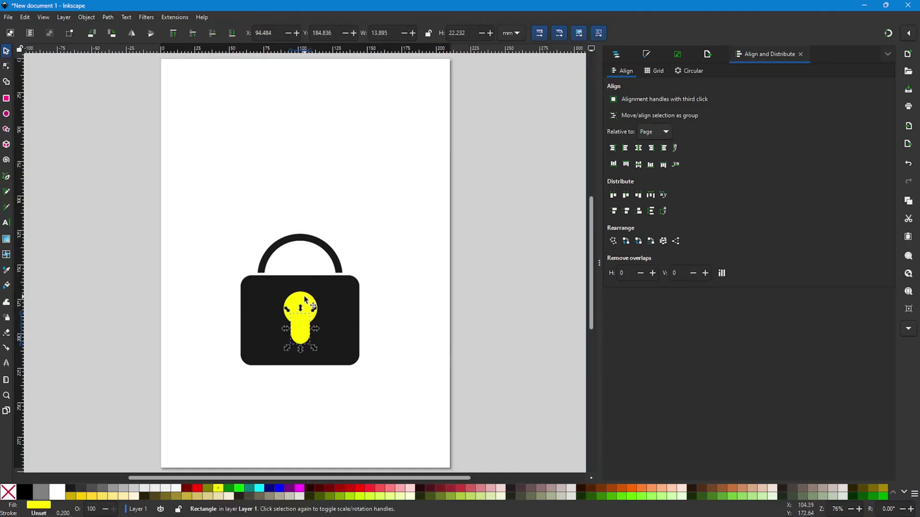
{"action": "left_click", "coordinate": [305, 299], "text": "shift"}
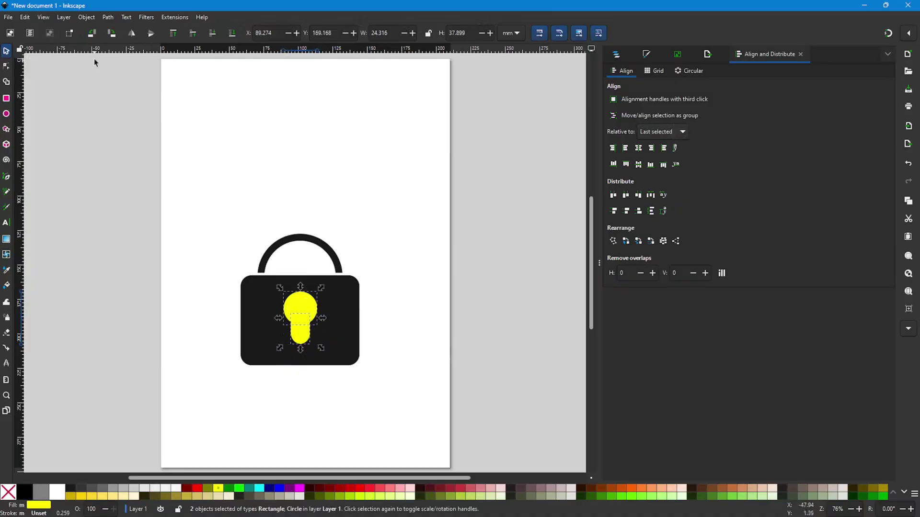
{"action": "left_click", "coordinate": [107, 18]}
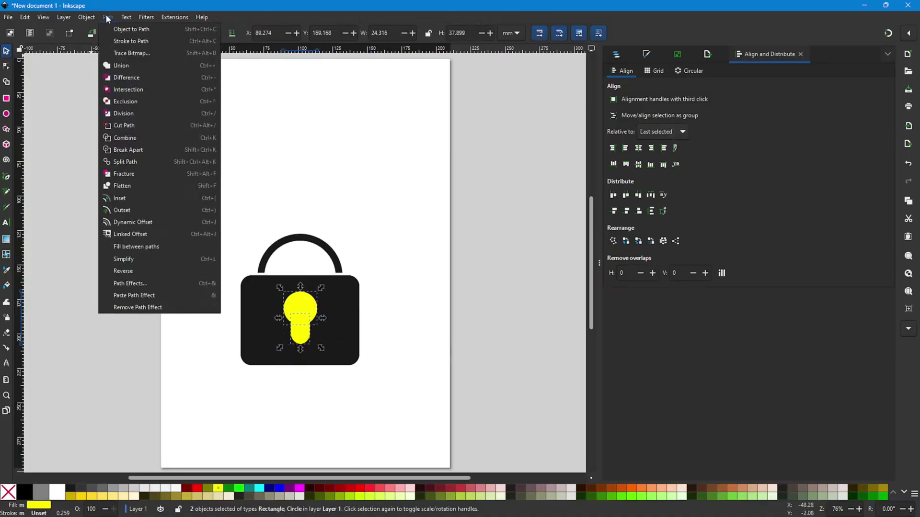
{"action": "left_click", "coordinate": [120, 66]}
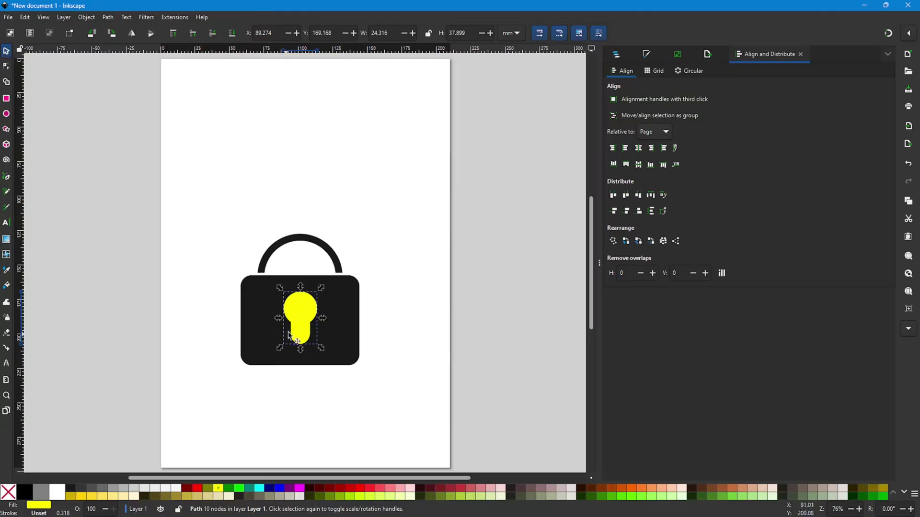
Move the yellow keyhole slightly towards the body's middle and scale it down uniformly about its centre to about 17 by 27 mm
{"action": "mouse_move", "coordinate": [304, 316]}
{"action": "left_mouse_down"}
{"action": "mouse_move", "coordinate": [228, 336]}
{"action": "mouse_move", "coordinate": [297, 315]}
{"action": "left_mouse_up"}
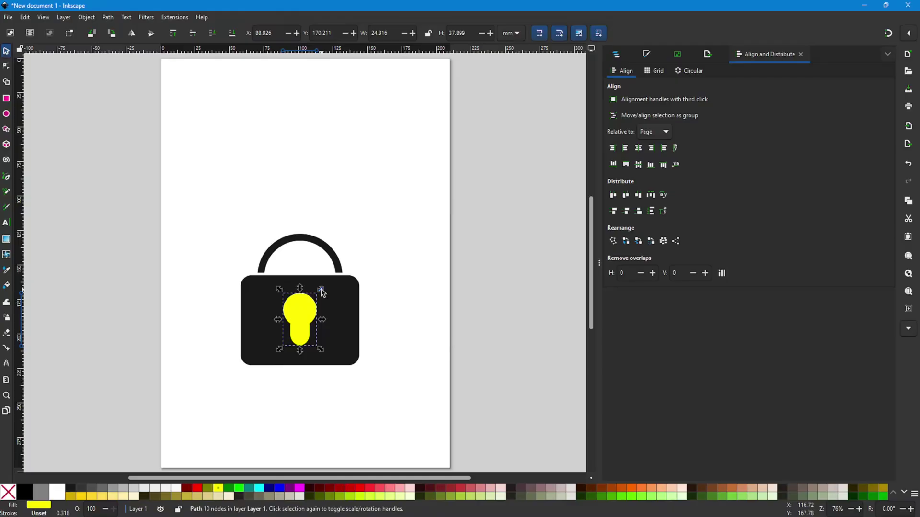
{"action": "left_click", "coordinate": [306, 317]}
{"action": "left_click", "coordinate": [306, 318]}
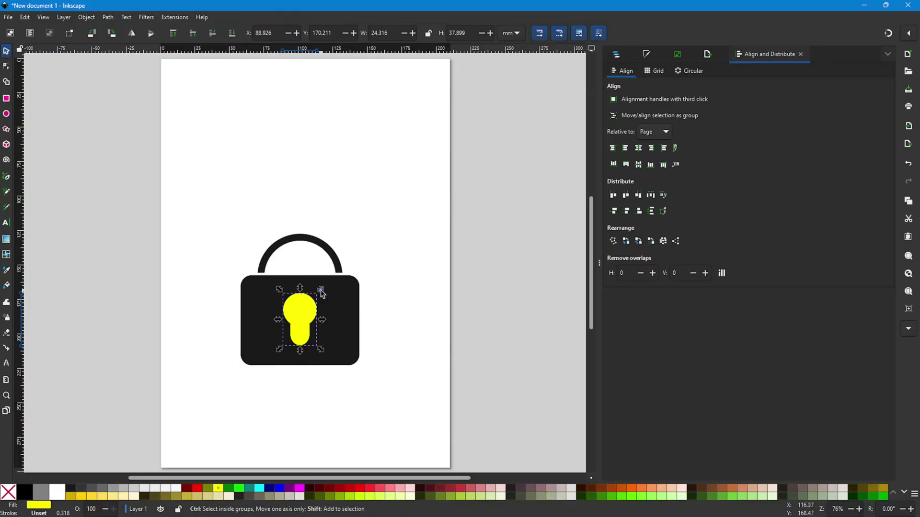
{"action": "left_click_drag", "start_coordinate": [319, 291], "coordinate": [316, 298]}
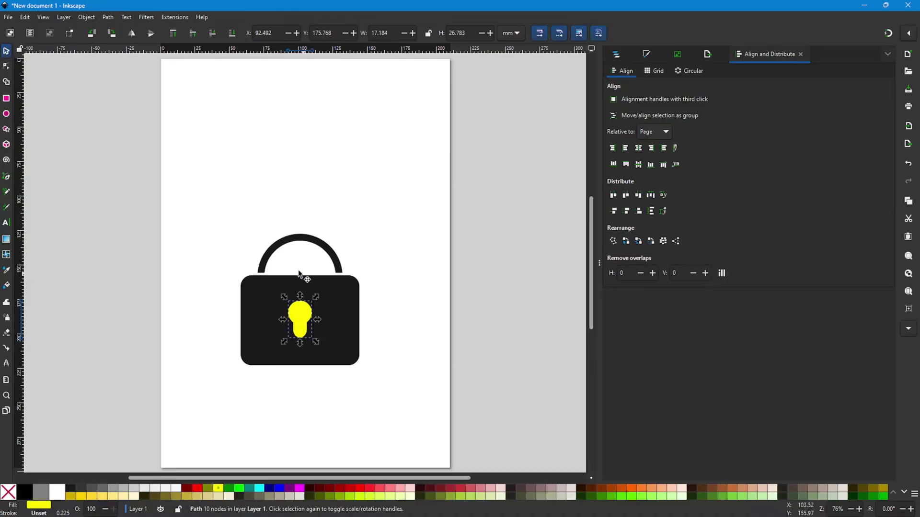
{"action": "left_click", "coordinate": [224, 210]}
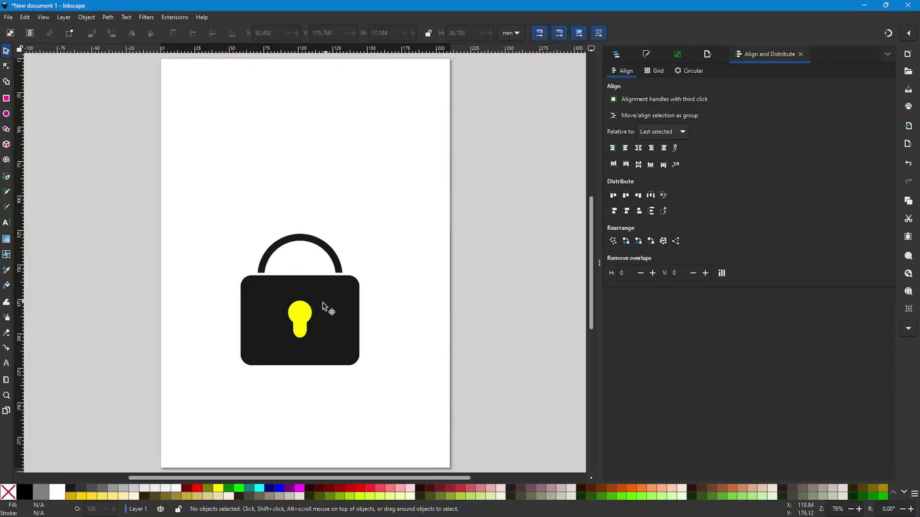
Centre the padlock body, shackle and keyhole on a common vertical axis, relative to Last selected
{"action": "left_click", "coordinate": [300, 317]}
{"action": "left_click_drag", "start_coordinate": [226, 185], "coordinate": [394, 407]}
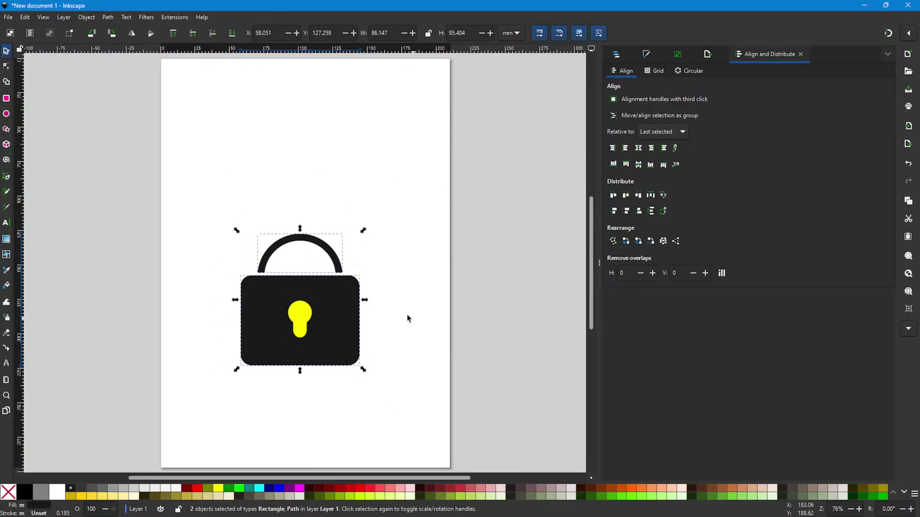
{"action": "left_click_drag", "start_coordinate": [211, 187], "coordinate": [407, 419]}
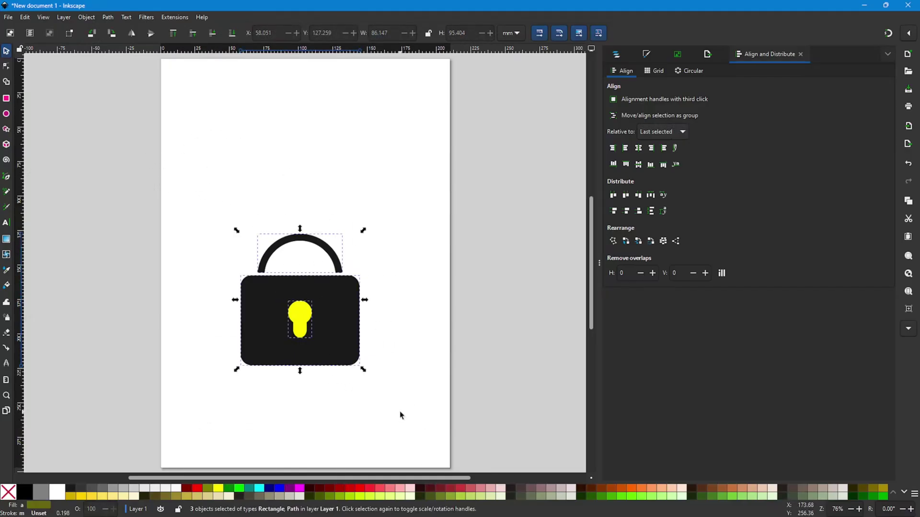
{"action": "left_click", "coordinate": [639, 149]}
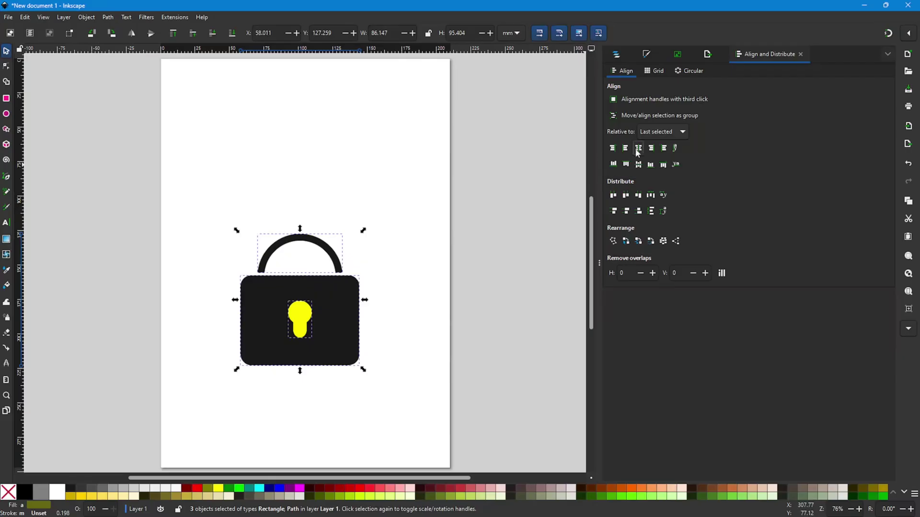
{"action": "left_click", "coordinate": [486, 303]}
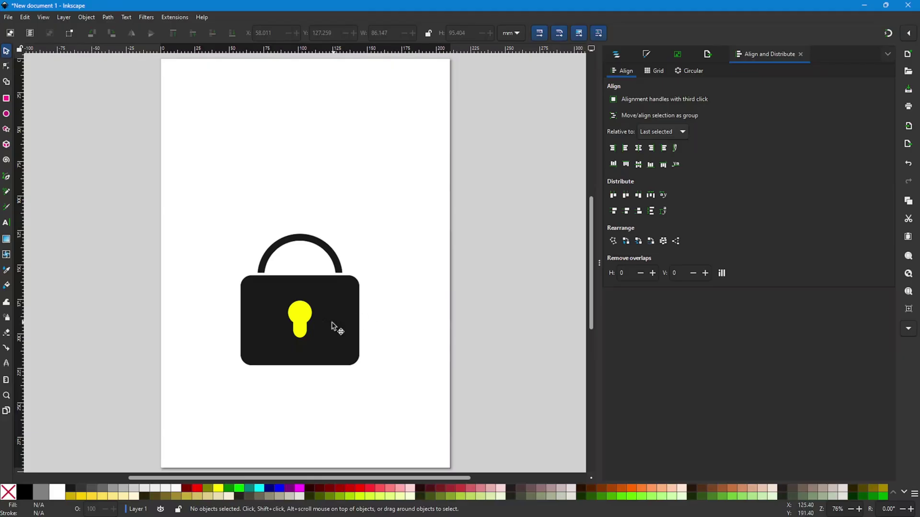
Centre the padlock body and the yellow keyhole on the horizontal axis, with the keyhole as the last selected object
{"action": "left_click", "coordinate": [300, 319]}
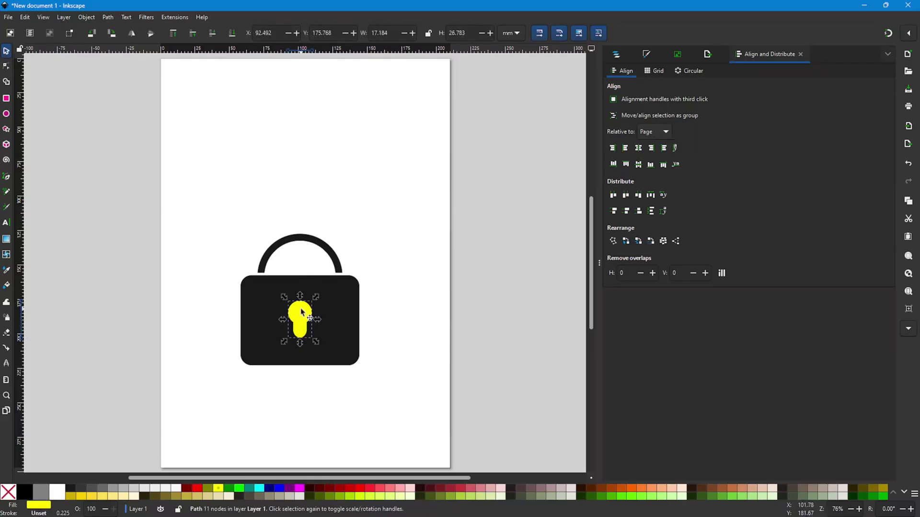
{"action": "left_click", "coordinate": [338, 320], "text": "shift"}
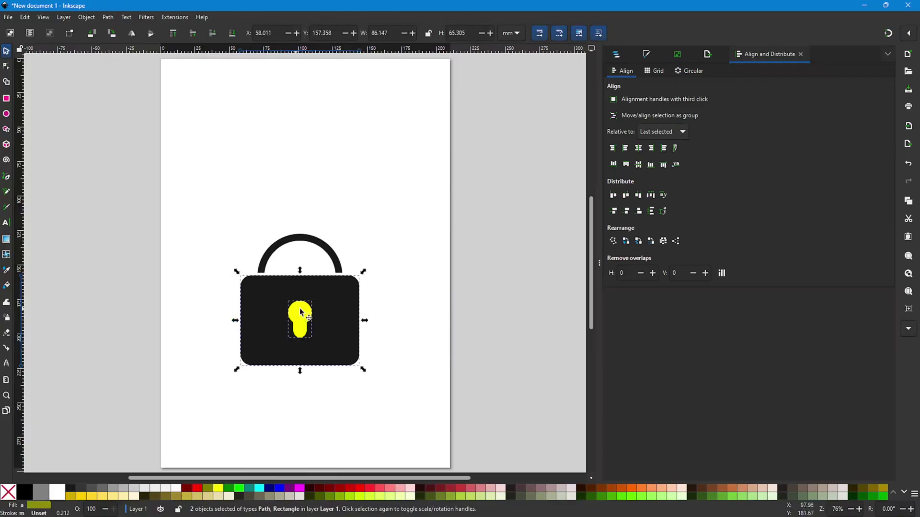
{"action": "left_click", "coordinate": [205, 302]}
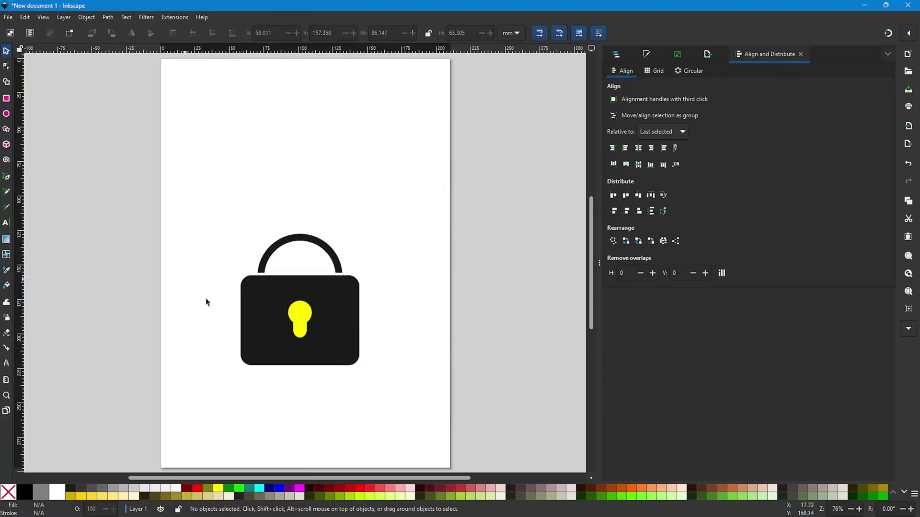
{"action": "left_click", "coordinate": [264, 329]}
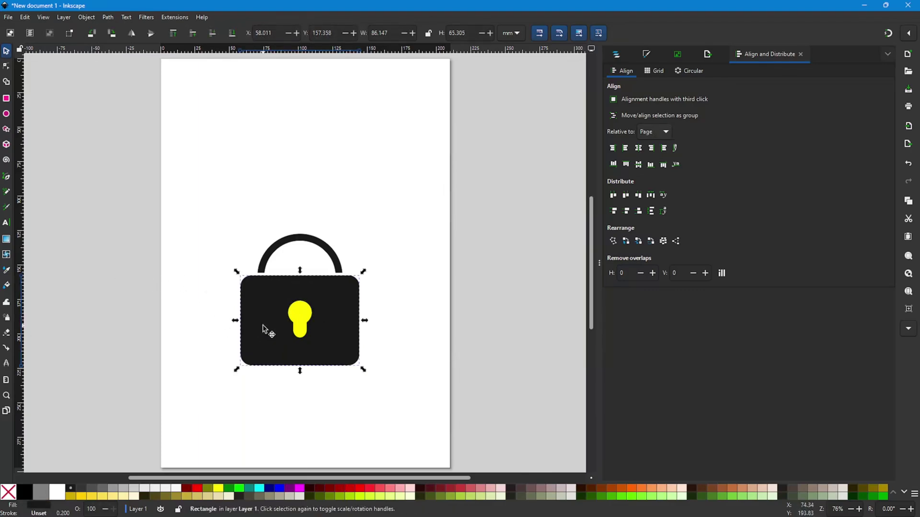
{"action": "left_click", "coordinate": [300, 315], "text": "shift"}
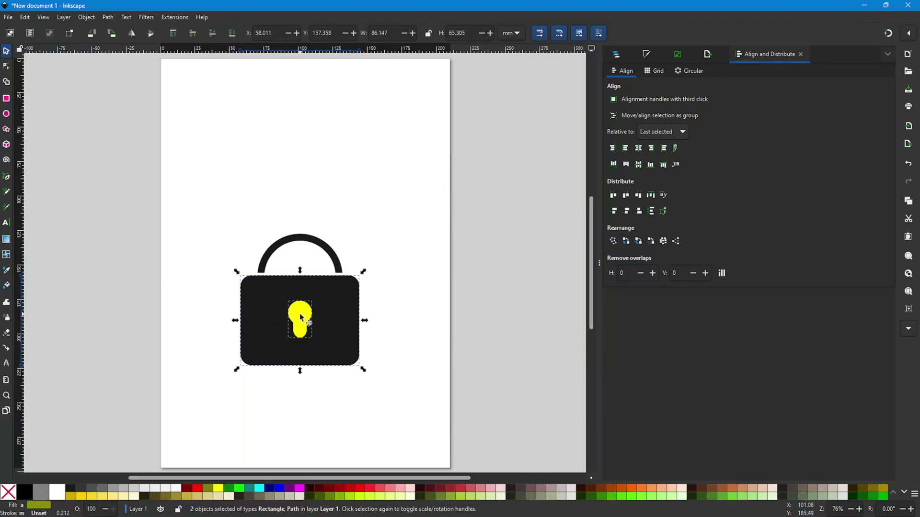
{"action": "left_click", "coordinate": [639, 165]}
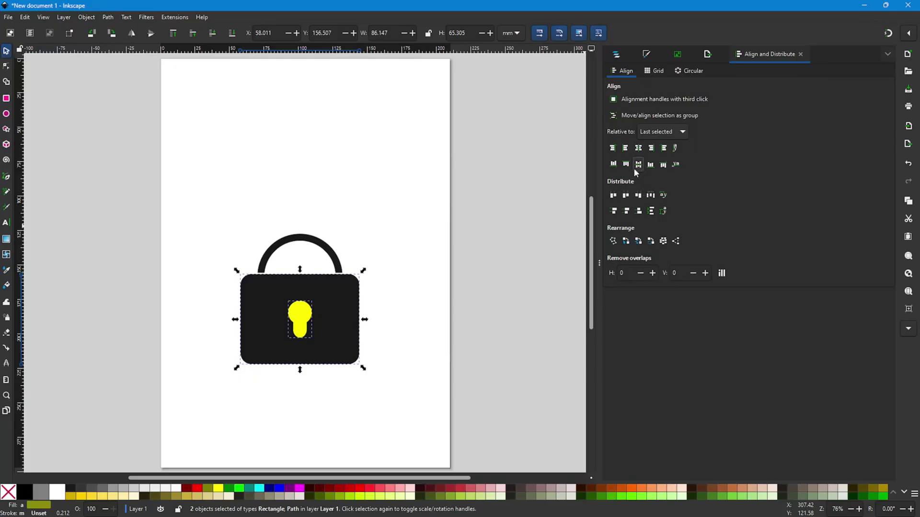
{"action": "left_click", "coordinate": [373, 199]}
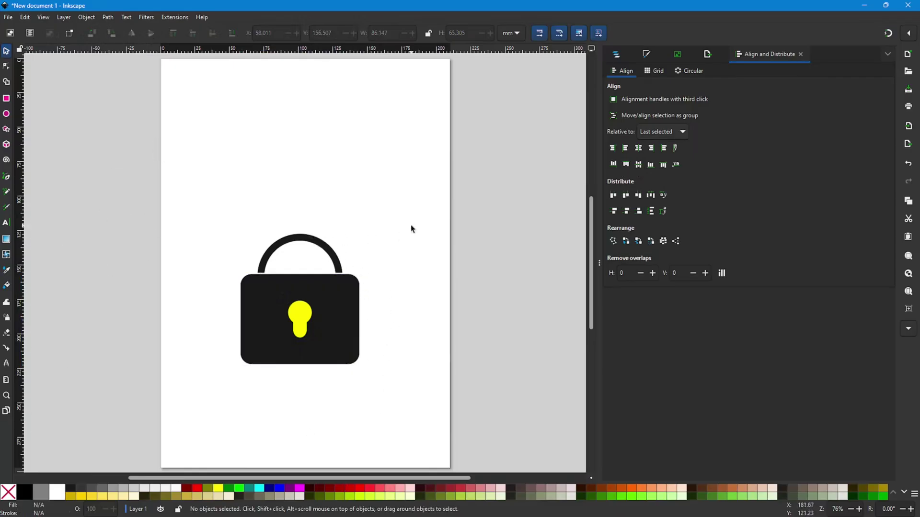
Nudge the shackle up about 1 mm to widen the gap above the padlock body
{"action": "left_click", "coordinate": [305, 238]}
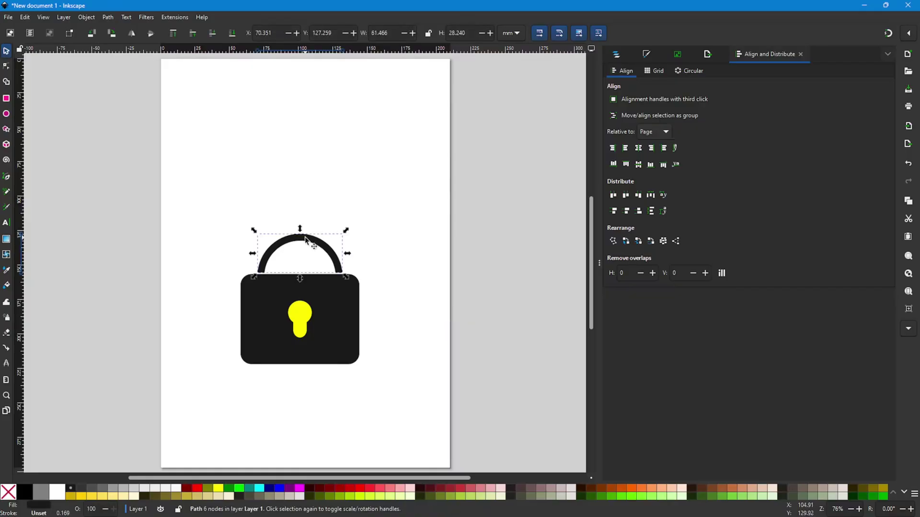
{"action": "key", "text": "Up"}
{"action": "key", "text": "Up"}
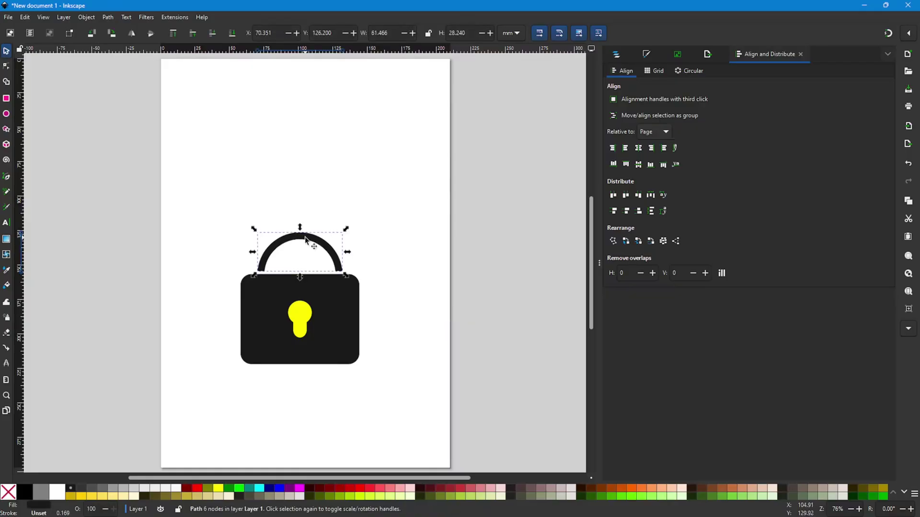
{"action": "left_click", "coordinate": [366, 240]}
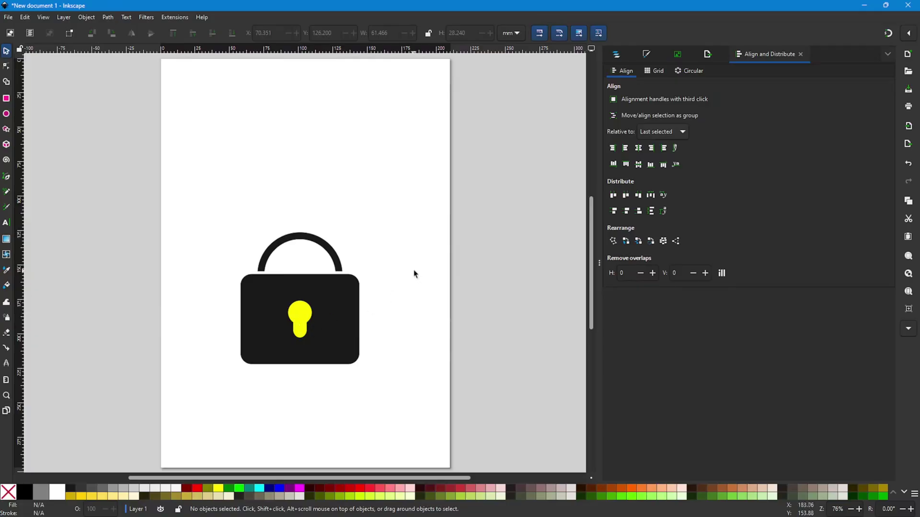
Cut the yellow keyhole out of the black padlock body with the Difference operation
{"action": "left_click", "coordinate": [309, 317]}
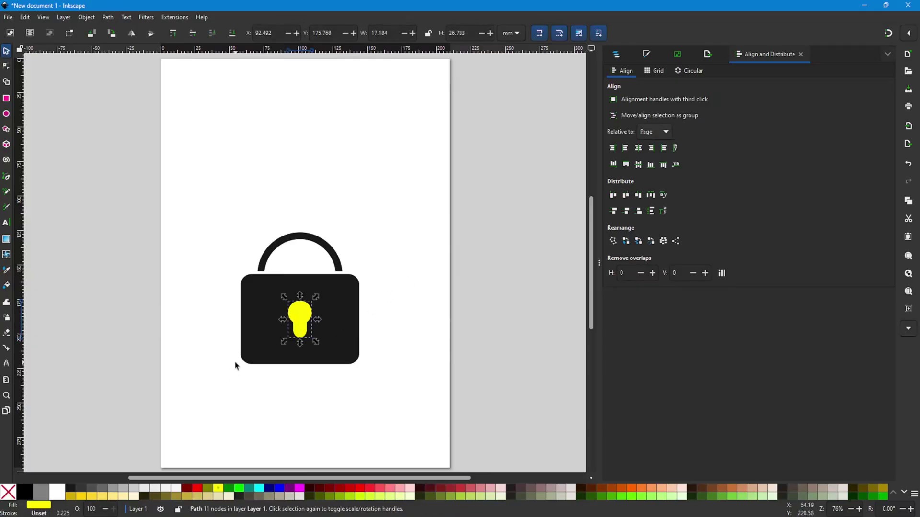
{"action": "left_click", "coordinate": [348, 330], "text": "shift"}
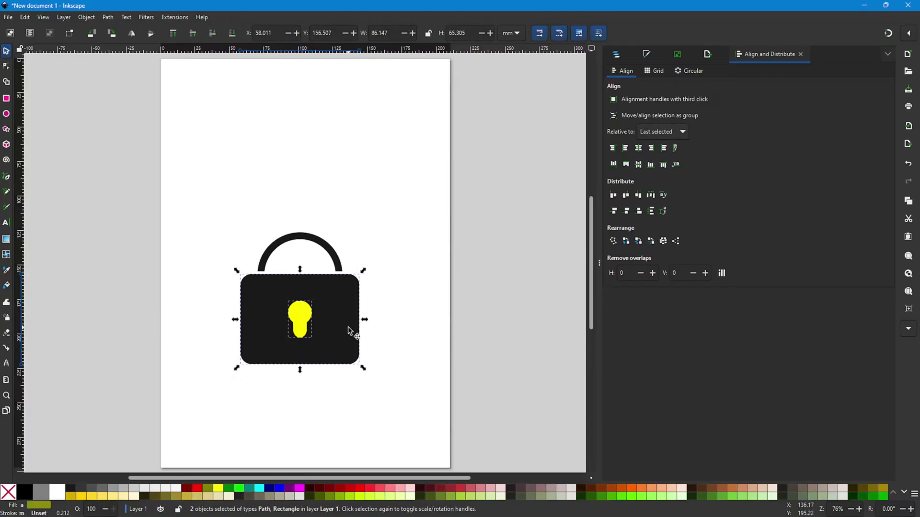
{"action": "left_click", "coordinate": [108, 17]}
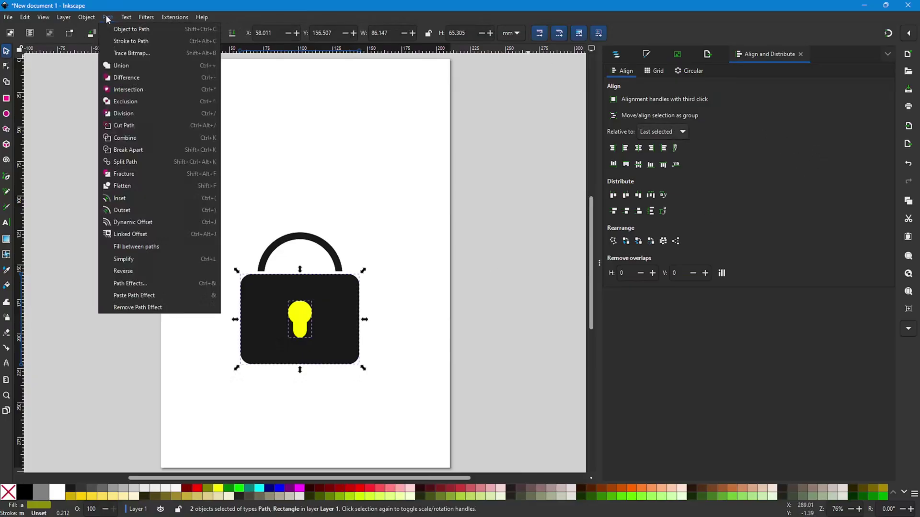
{"action": "left_click", "coordinate": [117, 77]}
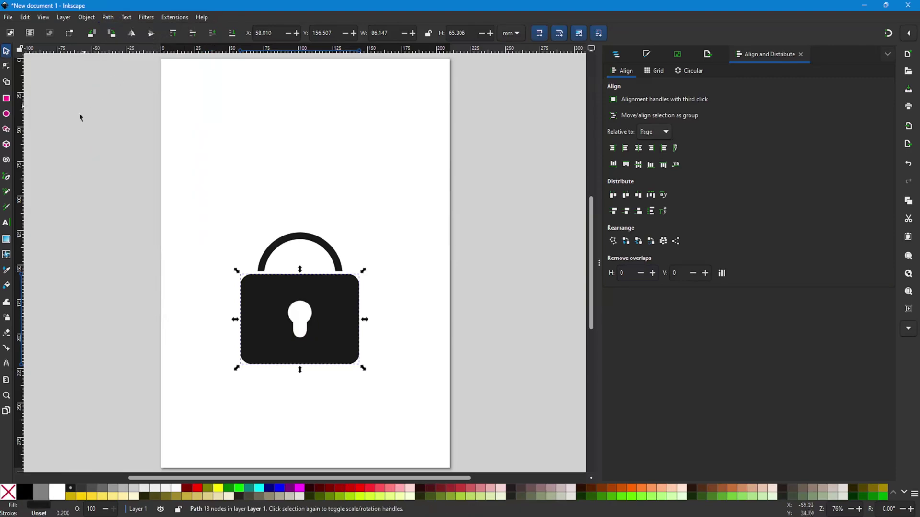
{"action": "left_click", "coordinate": [225, 201]}
Check in the Layers and Objects list which entries form the padlock body and the shackle, and select both parts
{"action": "left_click_drag", "start_coordinate": [221, 221], "coordinate": [408, 402]}
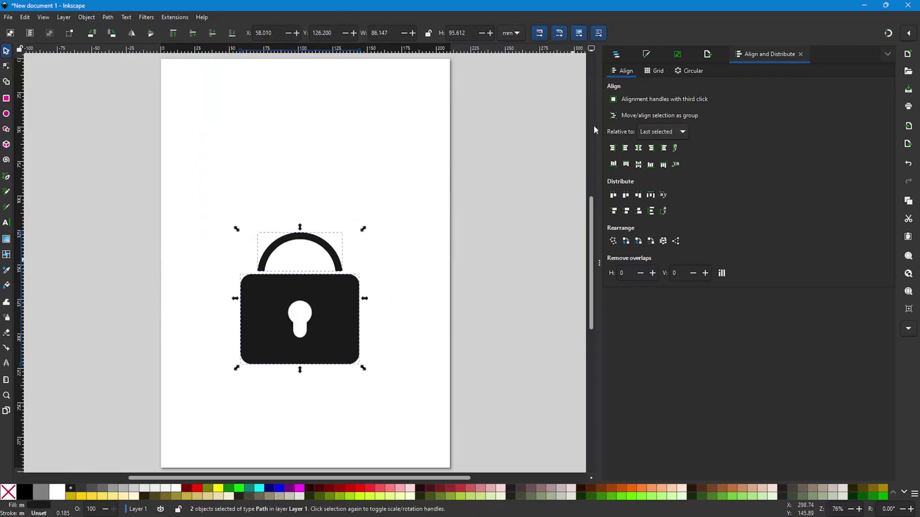
{"action": "left_click", "coordinate": [615, 55]}
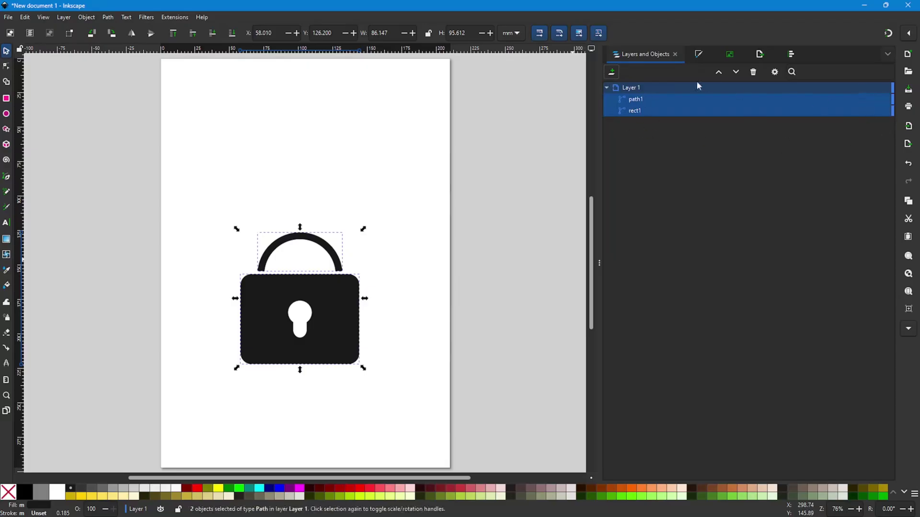
{"action": "left_click", "coordinate": [547, 281]}
{"action": "left_click", "coordinate": [330, 325]}
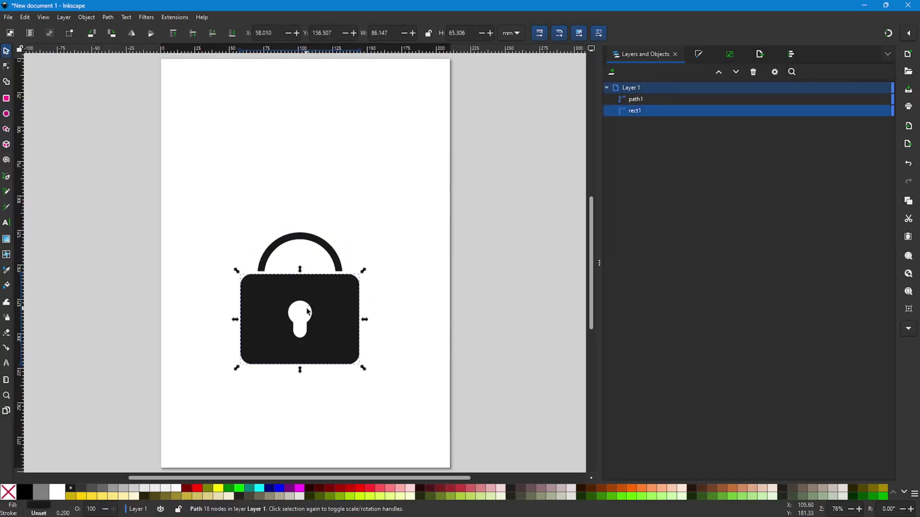
{"action": "left_click", "coordinate": [326, 247]}
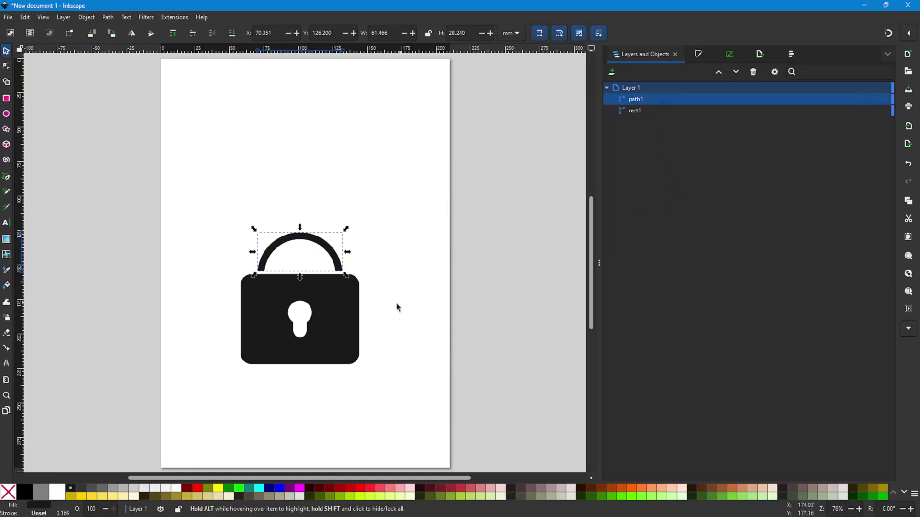
{"action": "left_click", "coordinate": [408, 281]}
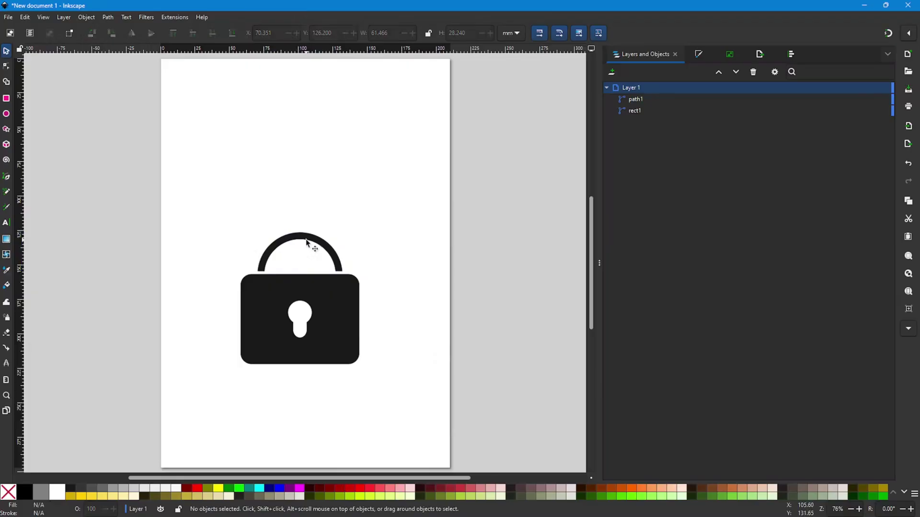
{"action": "left_click_drag", "start_coordinate": [216, 209], "coordinate": [397, 405]}
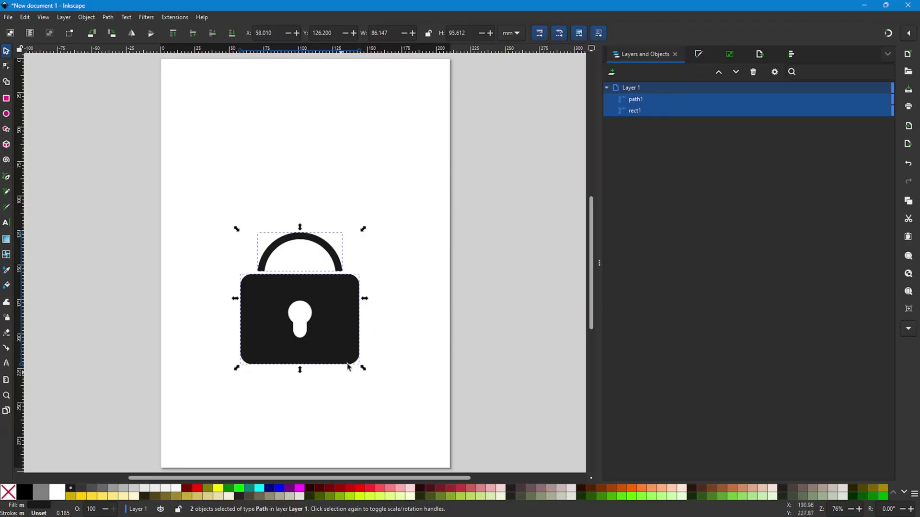
Merge the padlock body and shackle into one path with Union, and move the padlock up the page
{"action": "left_click", "coordinate": [106, 17]}
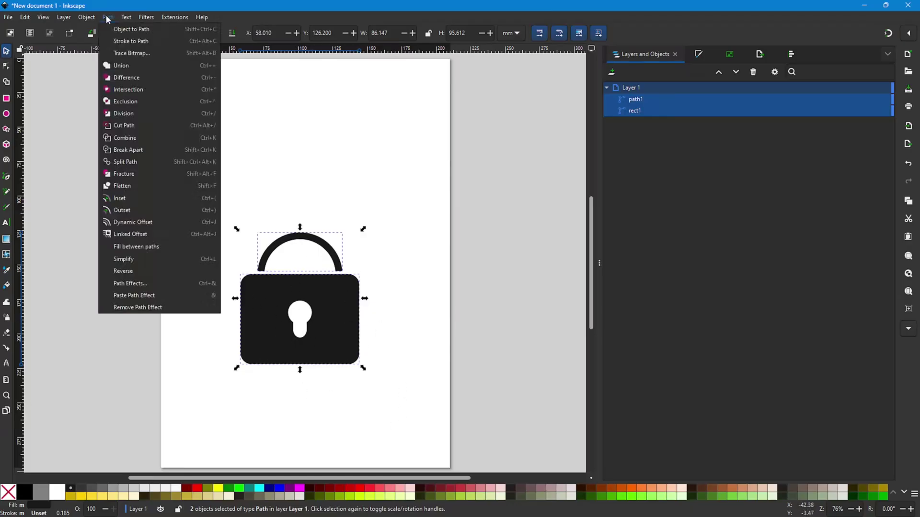
{"action": "left_click", "coordinate": [122, 65]}
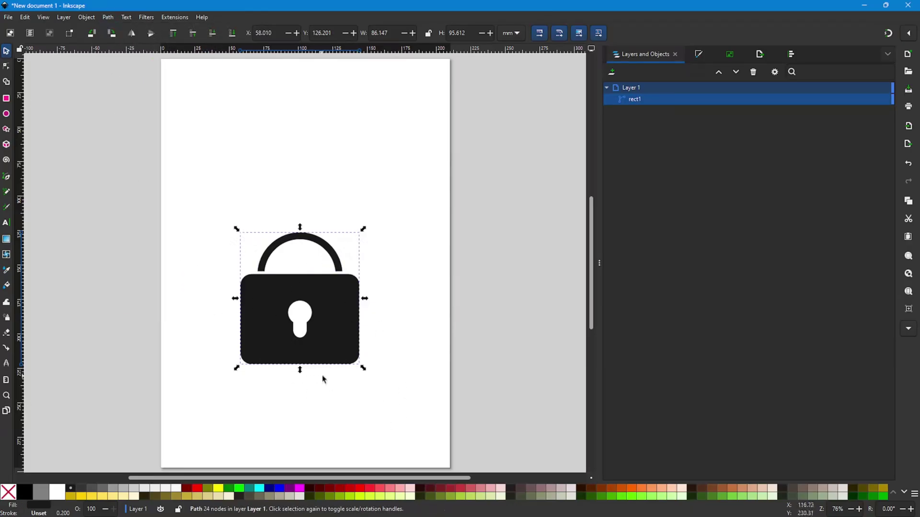
{"action": "left_click_drag", "start_coordinate": [335, 335], "coordinate": [335, 261]}
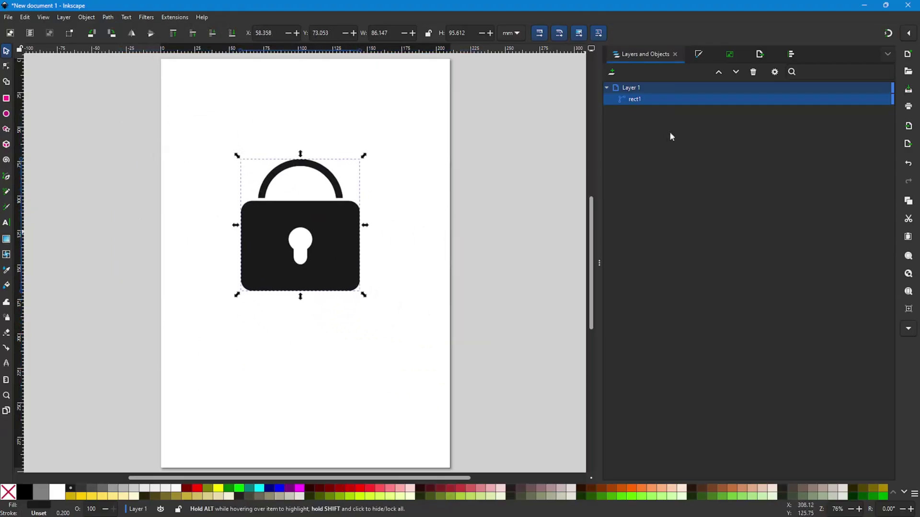
Enlarge the padlock to about 172 × 191 mm and reposition it near the centre of the page
{"action": "left_click_drag", "start_coordinate": [328, 248], "coordinate": [331, 280]}
{"action": "left_click_drag", "start_coordinate": [368, 188], "coordinate": [429, 127]}
{"action": "left_click", "coordinate": [495, 242]}
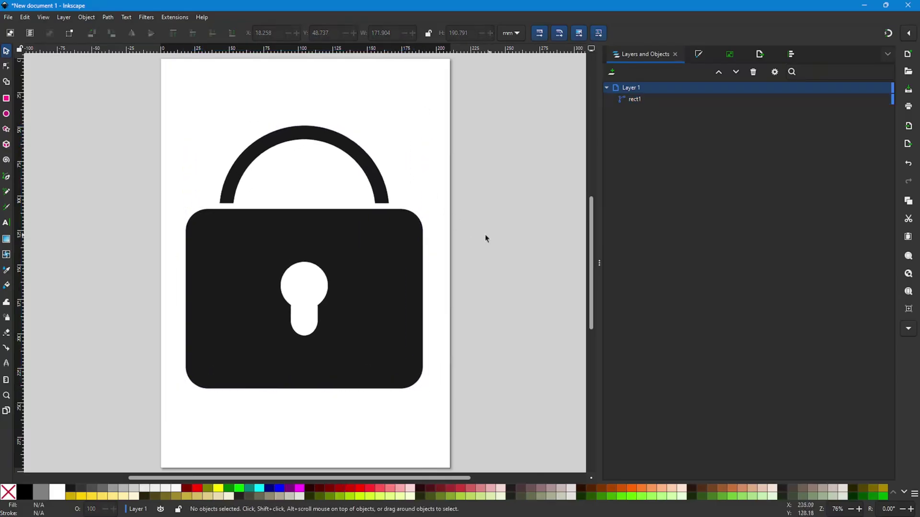
{"action": "mouse_move", "coordinate": [363, 288]}
{"action": "left_mouse_down"}
{"action": "mouse_move", "coordinate": [386, 312]}
{"action": "mouse_move", "coordinate": [362, 296]}
{"action": "left_mouse_up"}
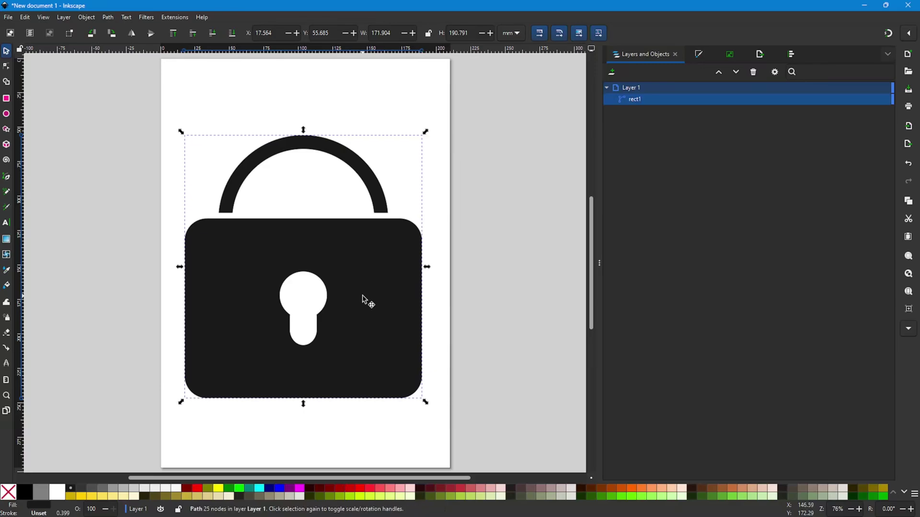
{"action": "left_click_drag", "start_coordinate": [366, 302], "coordinate": [361, 278]}
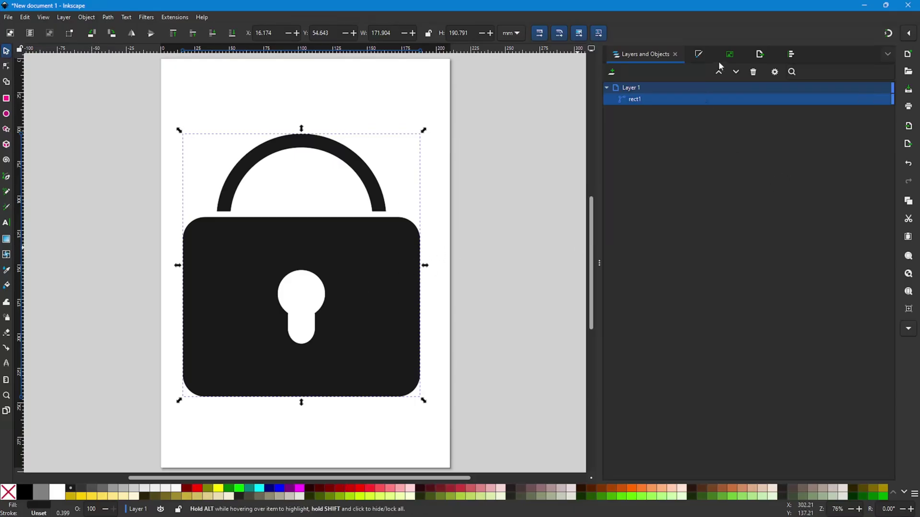
Open the export settings and set the image resolution to 300 DPI
{"action": "left_click", "coordinate": [760, 55]}
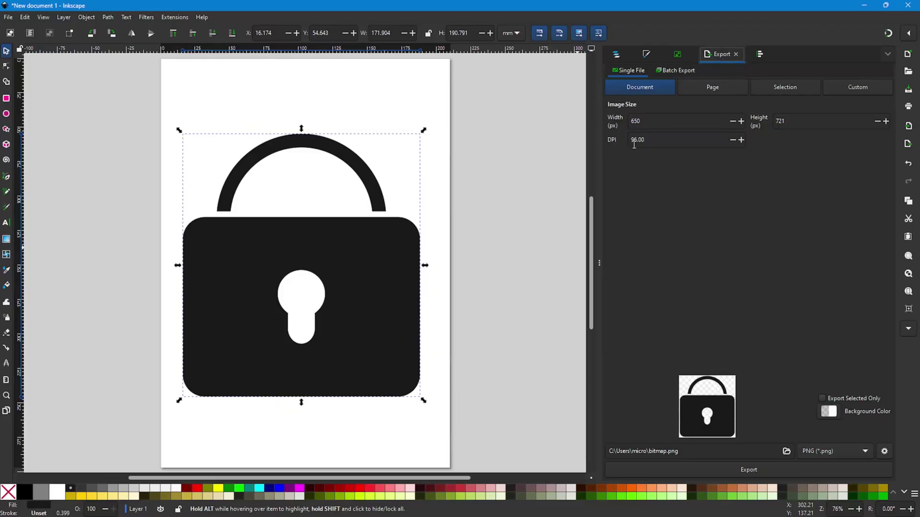
{"action": "double_click", "coordinate": [655, 141]}
{"action": "type", "text": "300"}
{"action": "key", "text": "Return"}
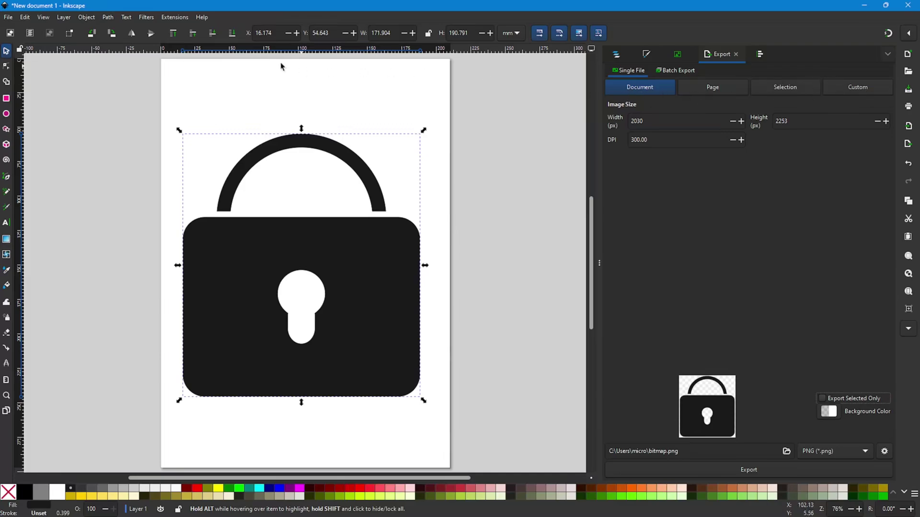
Set the export area to the selected padlock and restrict the export to selected objects only
{"action": "left_click", "coordinate": [712, 88]}
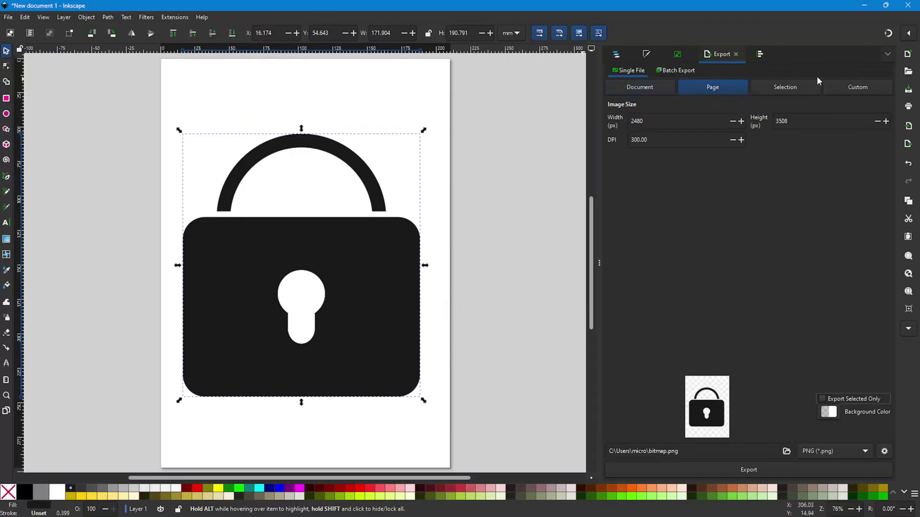
{"action": "left_click", "coordinate": [790, 87]}
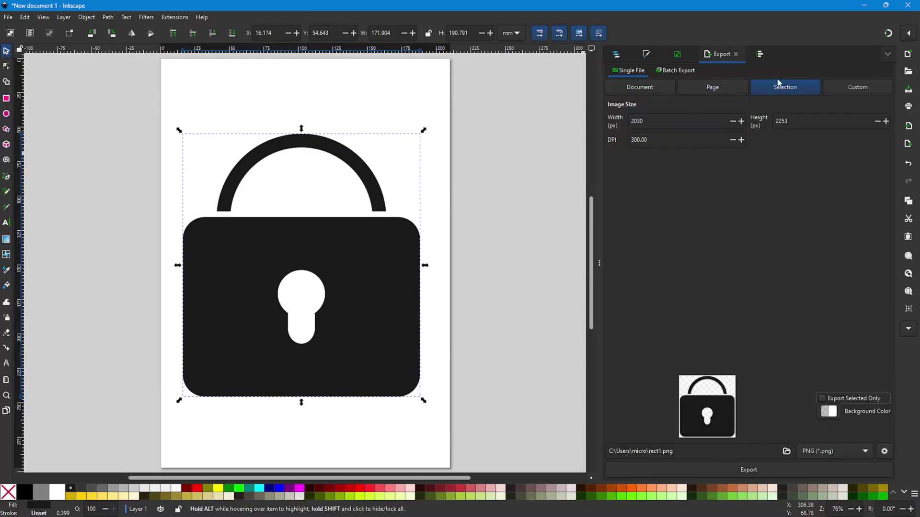
{"action": "left_click", "coordinate": [360, 301]}
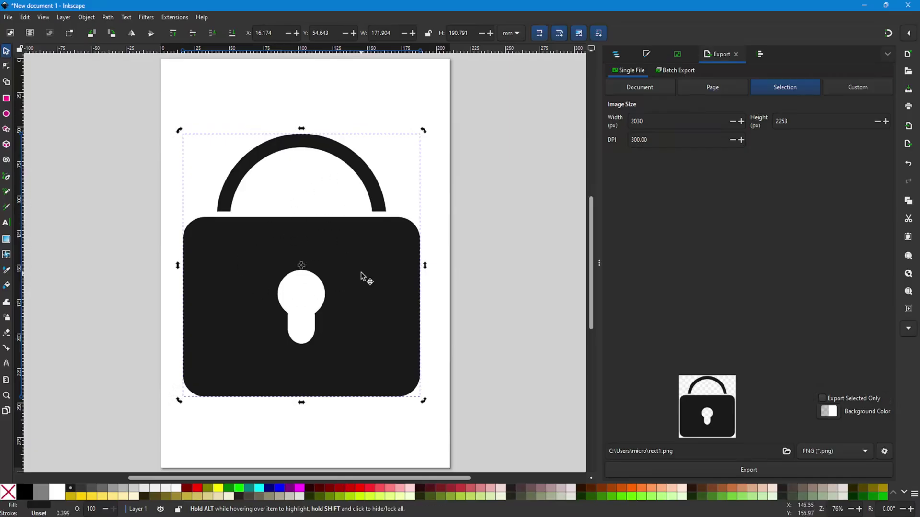
{"action": "left_click", "coordinate": [361, 277]}
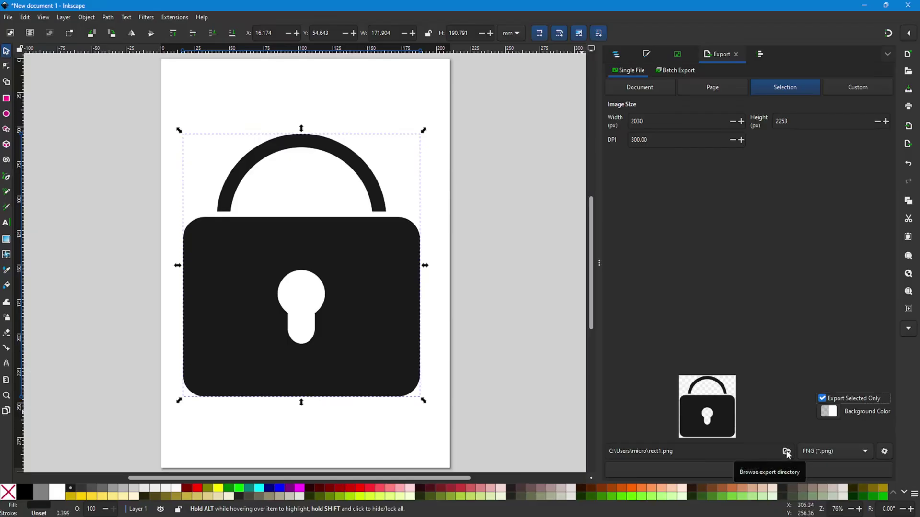
Choose the Desktop as the export folder and enter lock.svg as the file name
{"action": "left_click", "coordinate": [787, 452]}
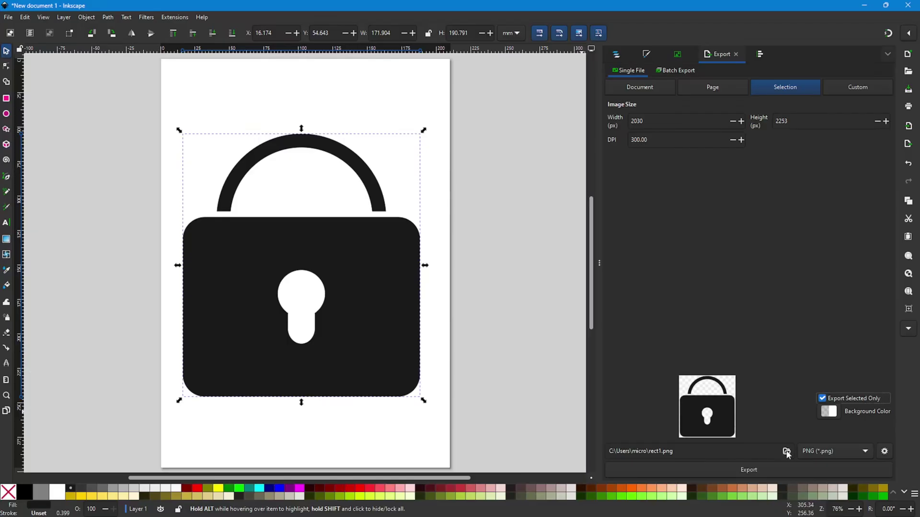
{"action": "left_click_drag", "start_coordinate": [141, 21], "coordinate": [158, 105]}
{"action": "left_click", "coordinate": [45, 168]}
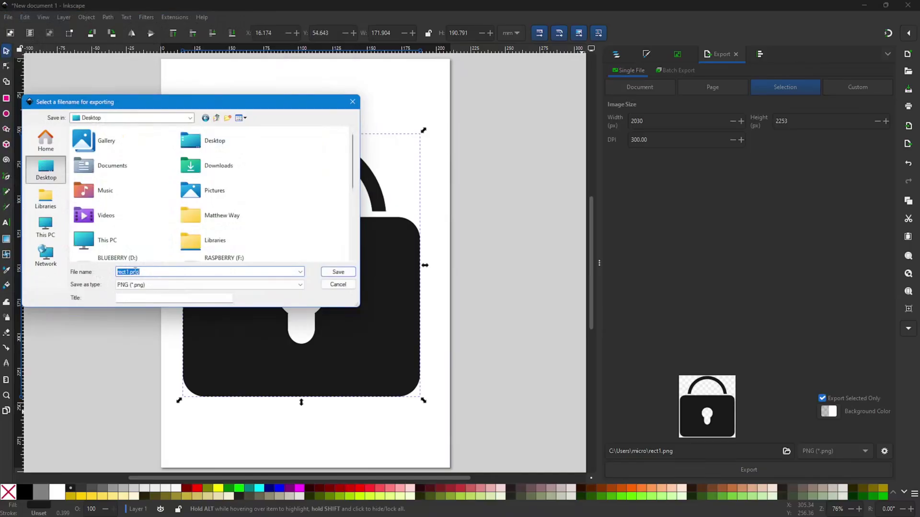
{"action": "type", "text": "lock"}
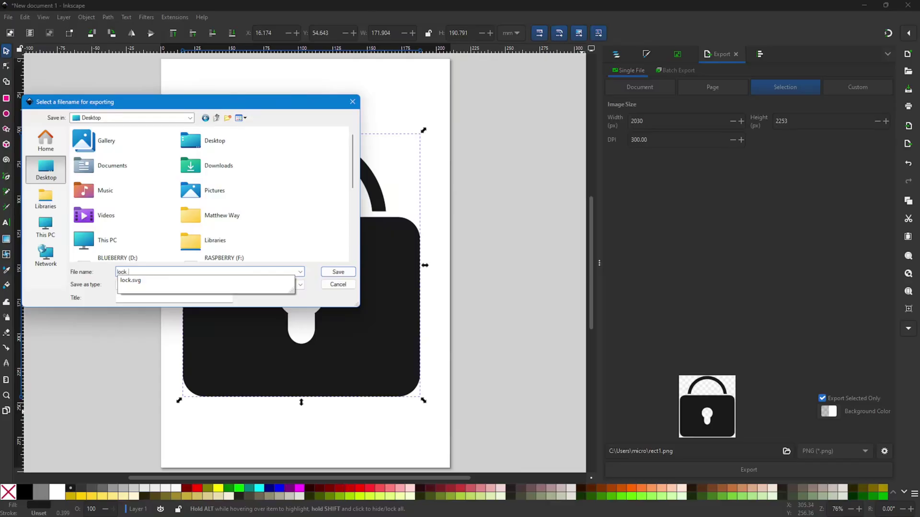
{"action": "type", "text": ".svg"}
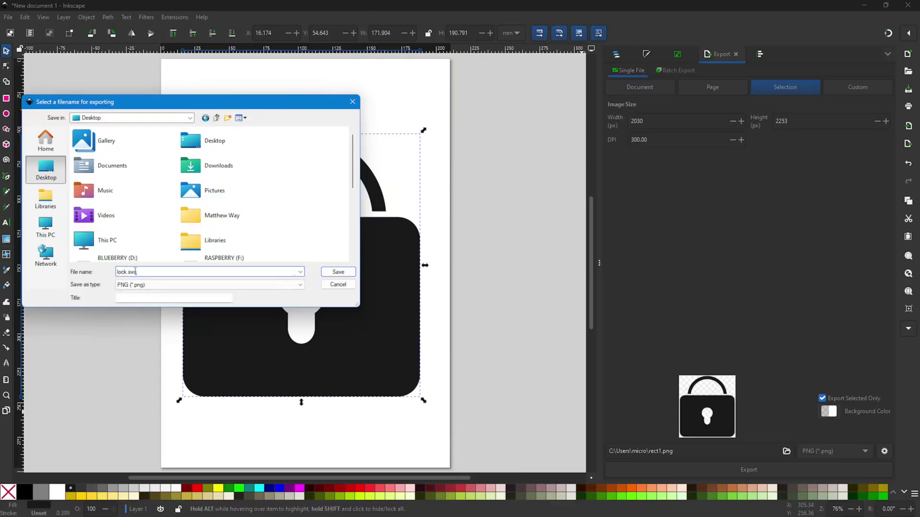
{"action": "key", "text": "Return"}
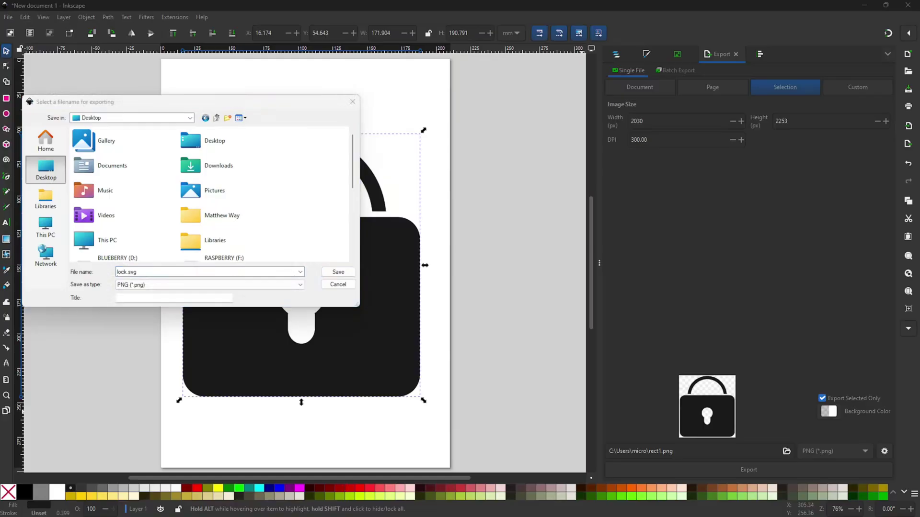
Set the file type to Plain SVG and export the padlock to that file
{"action": "left_click", "coordinate": [157, 285]}
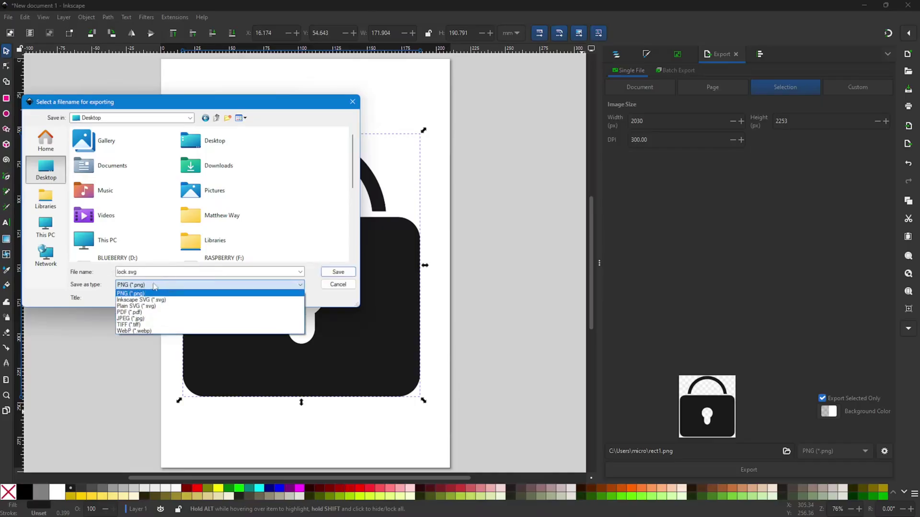
{"action": "left_click", "coordinate": [145, 306]}
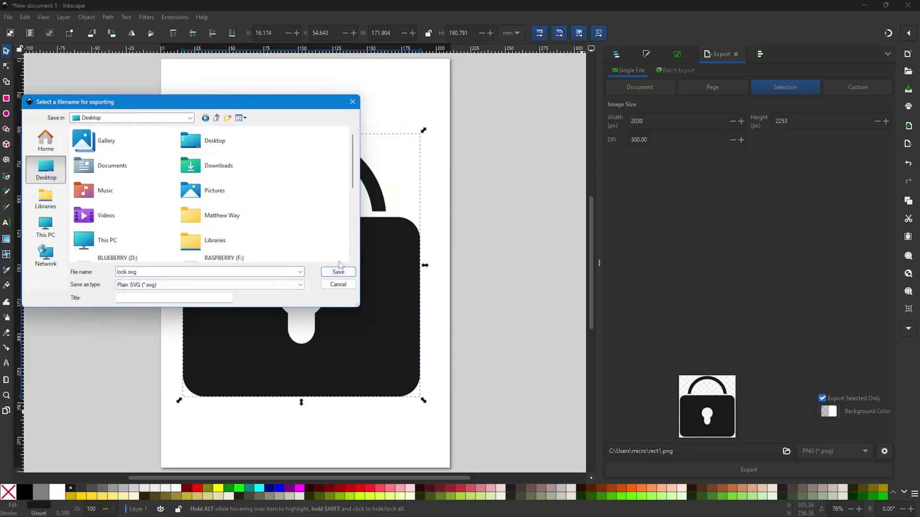
{"action": "left_click", "coordinate": [338, 272]}
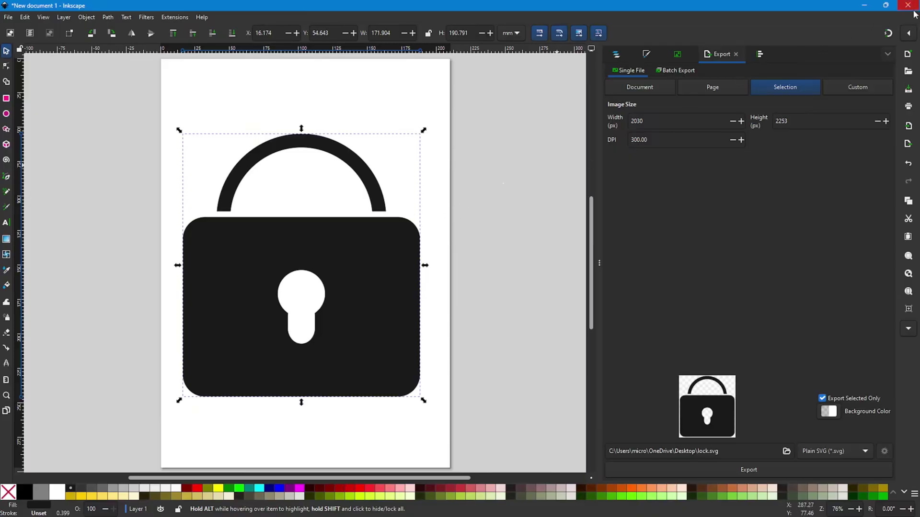
Close Inkscape and discard the unsaved changes to New document 1
{"action": "left_click", "coordinate": [909, 7]}
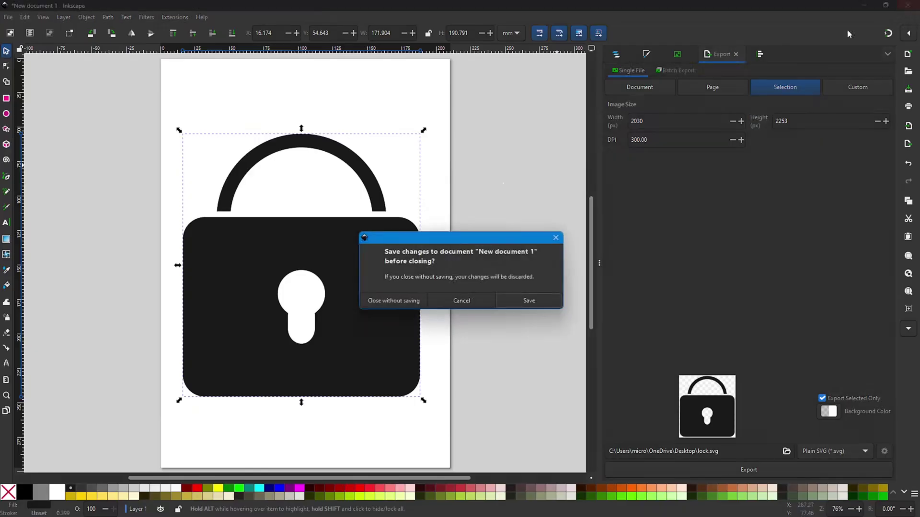
{"action": "left_click", "coordinate": [389, 301]}
Move the lock.svg file towards the desktop's edge and open it with the Brave browser
{"action": "left_click_drag", "start_coordinate": [92, 65], "coordinate": [68, 71]}
{"action": "right_click", "coordinate": [54, 64]}
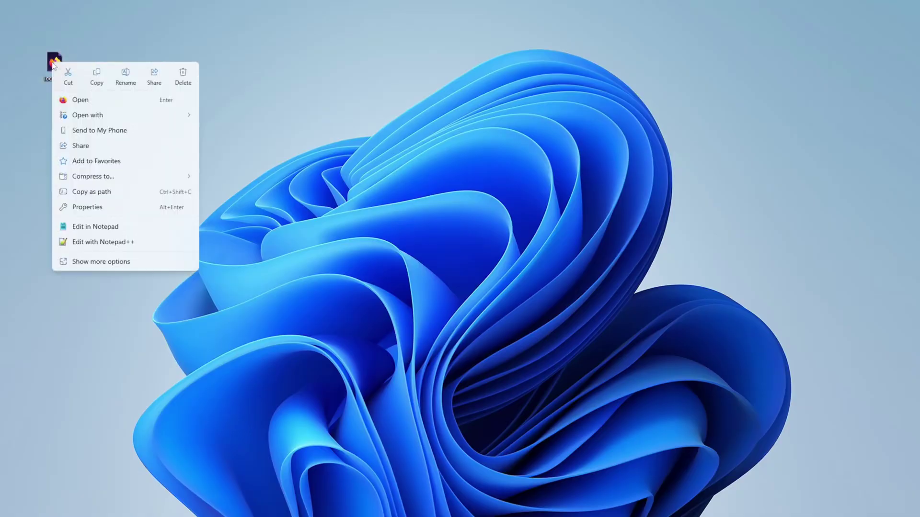
{"action": "mouse_move", "coordinate": [176, 114]}
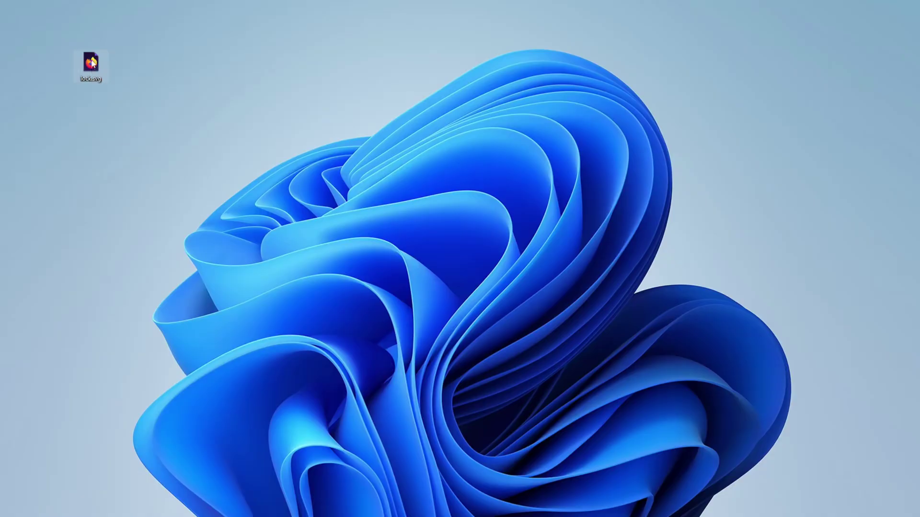
{"action": "left_click_drag", "start_coordinate": [91, 62], "coordinate": [68, 66]}
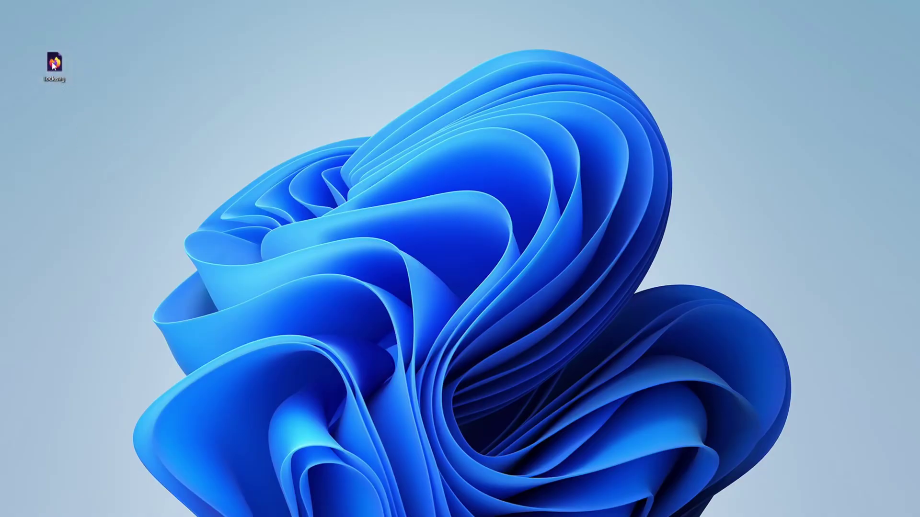
{"action": "right_click", "coordinate": [54, 66]}
{"action": "mouse_move", "coordinate": [81, 115]}
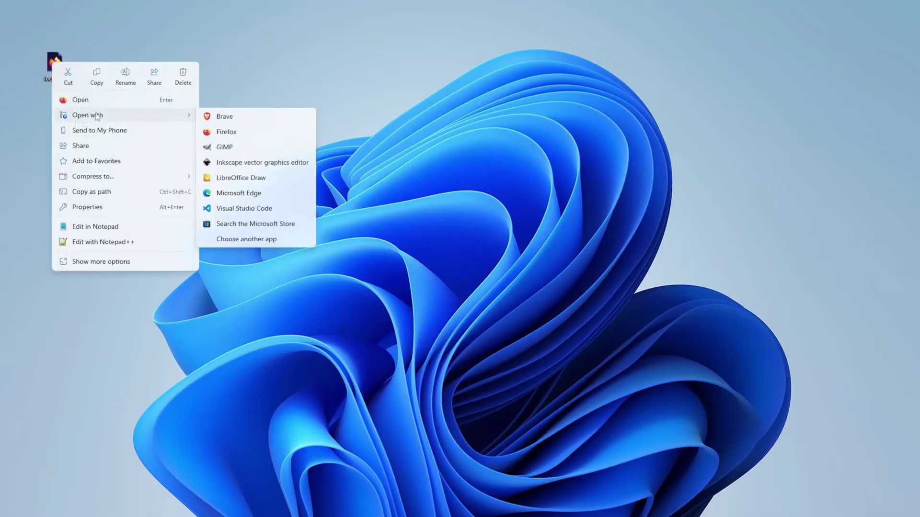
{"action": "left_click", "coordinate": [232, 121]}
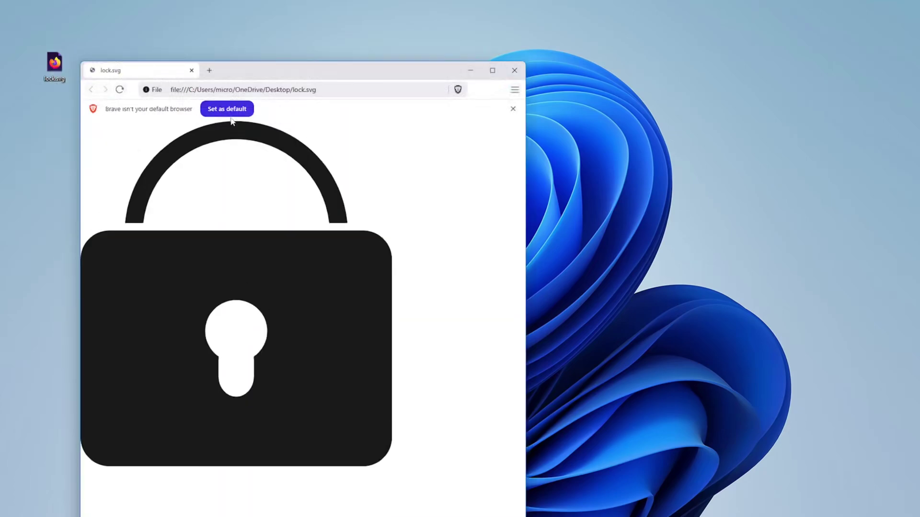
Maximise the browser window to inspect the exported padlock, and close it to return to the desktop
{"action": "left_click_drag", "start_coordinate": [394, 73], "coordinate": [469, 4]}
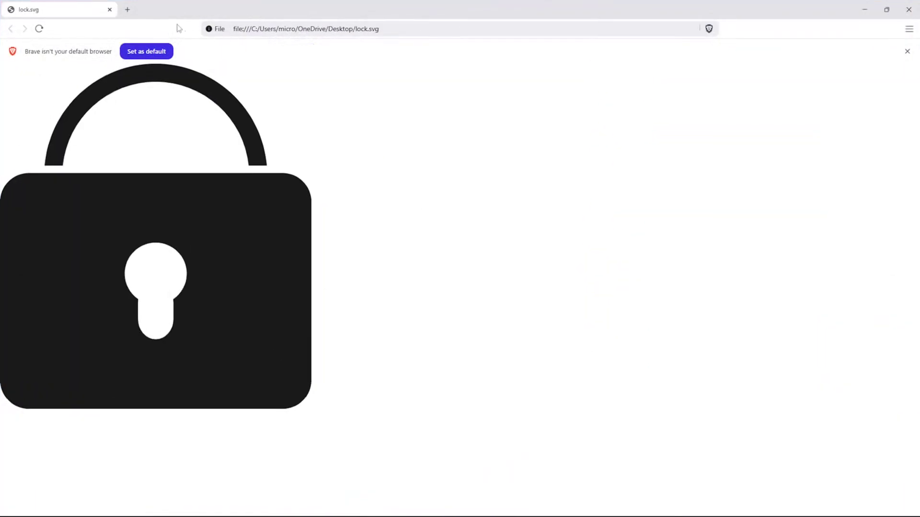
{"action": "left_click", "coordinate": [909, 9]}
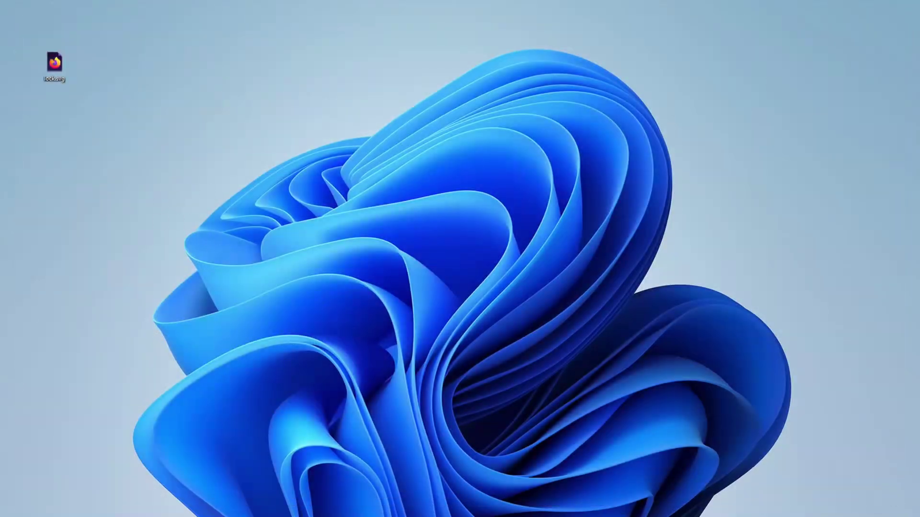
{"action": "left_click_drag", "start_coordinate": [51, 70], "coordinate": [29, 47]}
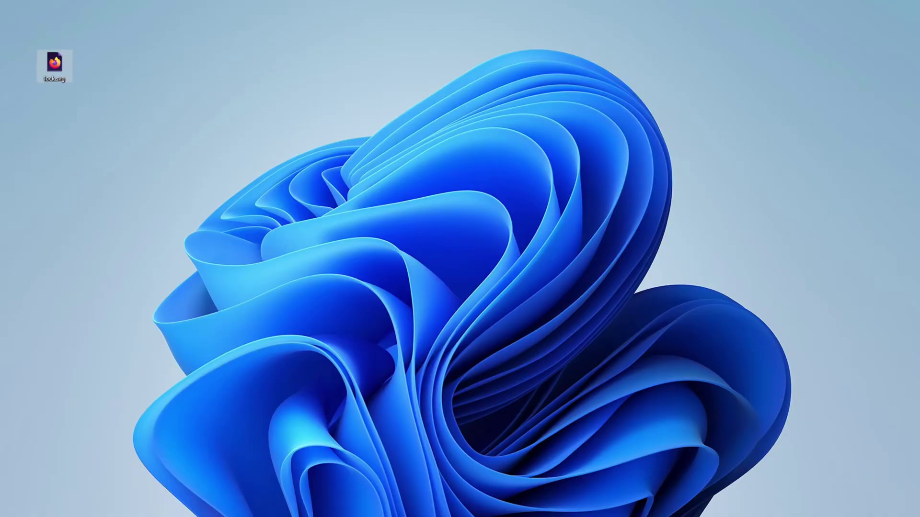